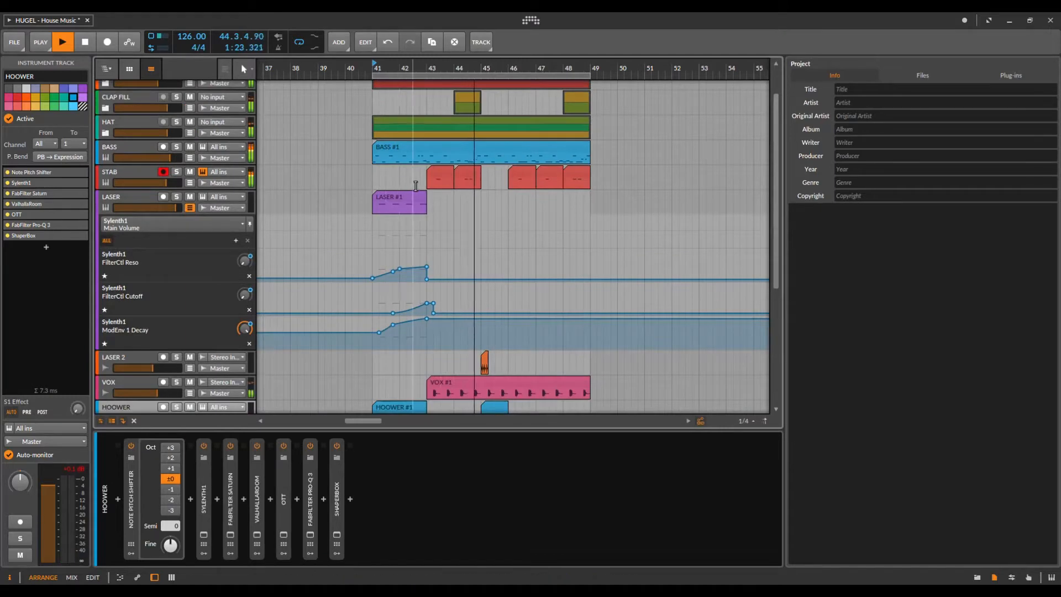
Step: Select STAB, then show the BASS track's automation lanes and the BASS #1 piano roll
click(147, 173)
click(468, 153)
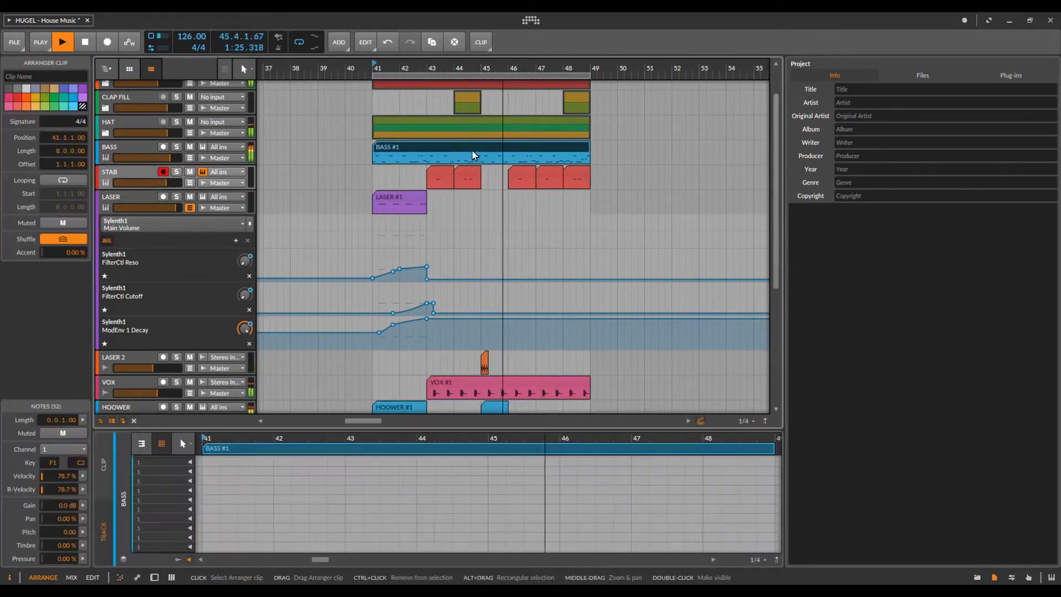
click(189, 158)
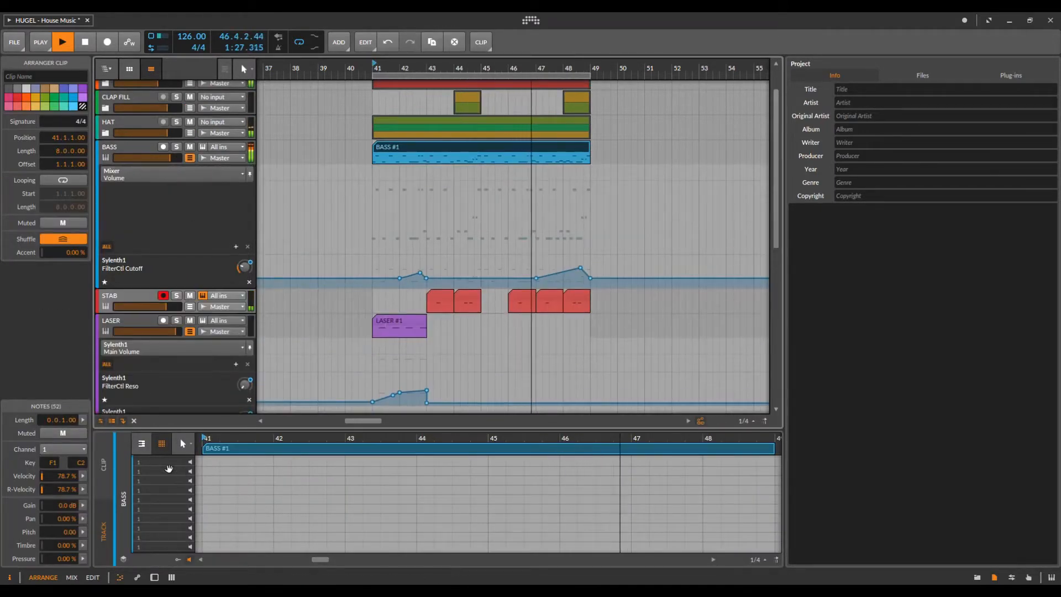
click(145, 444)
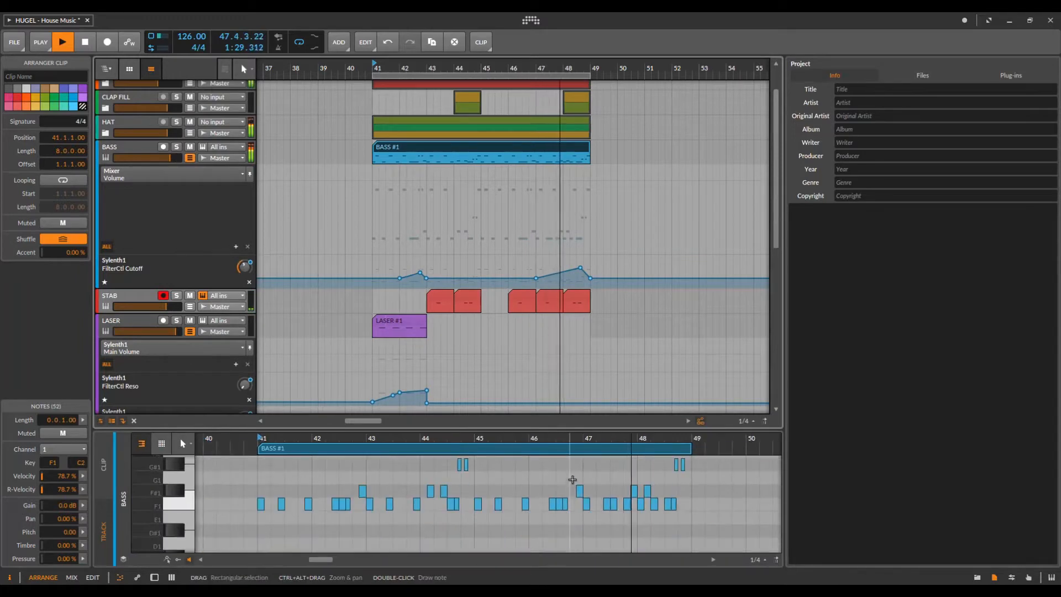
scroll(552, 264, down, 6)
scroll(538, 262, up, 5)
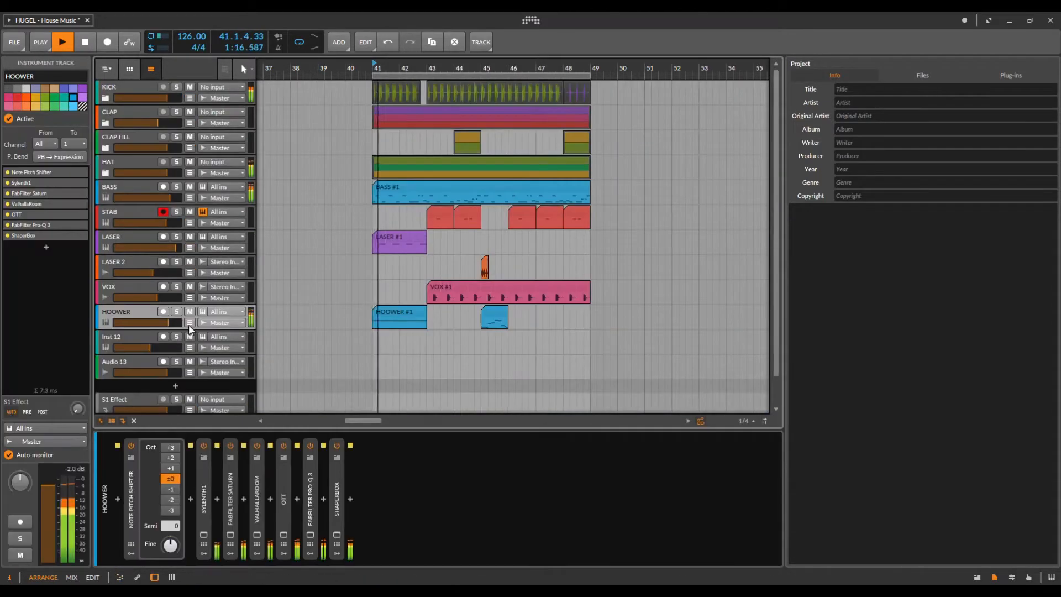
Step: Show the HOOWER and LASER Sylenth1 automation lanes, then reopen the BASS #1 clip notes
click(190, 323)
scroll(310, 313, down, 3)
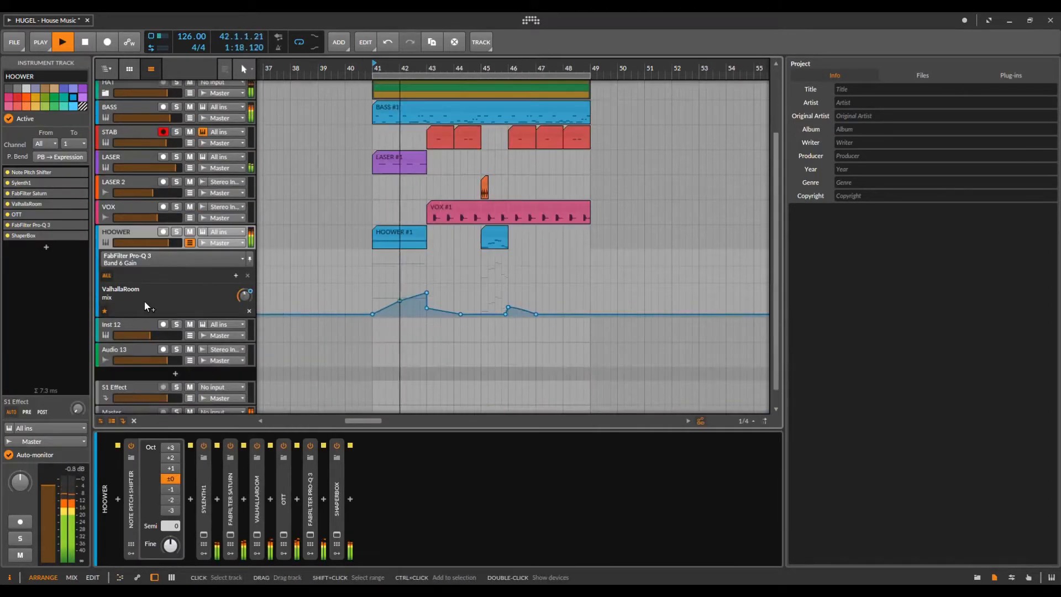
scroll(148, 298, up, 2)
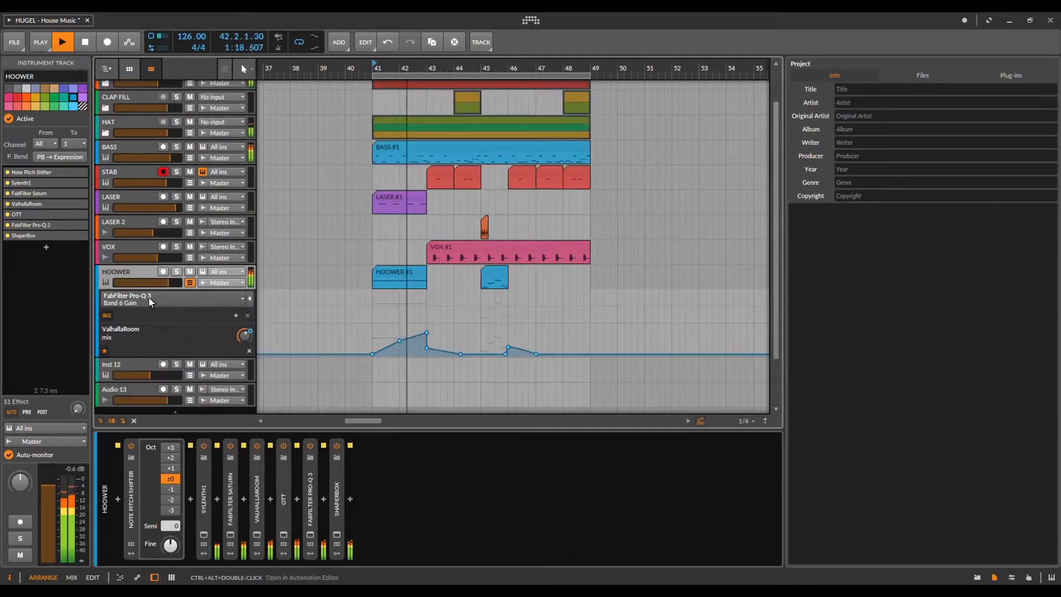
click(191, 207)
scroll(469, 241, down, 3)
scroll(178, 157, up, 3)
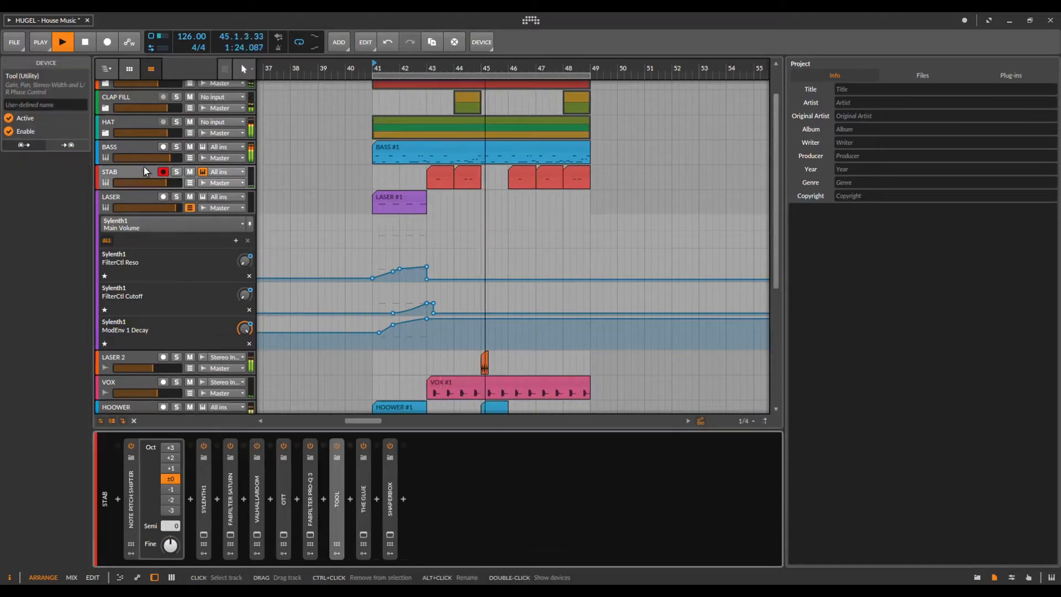
double_click(471, 153)
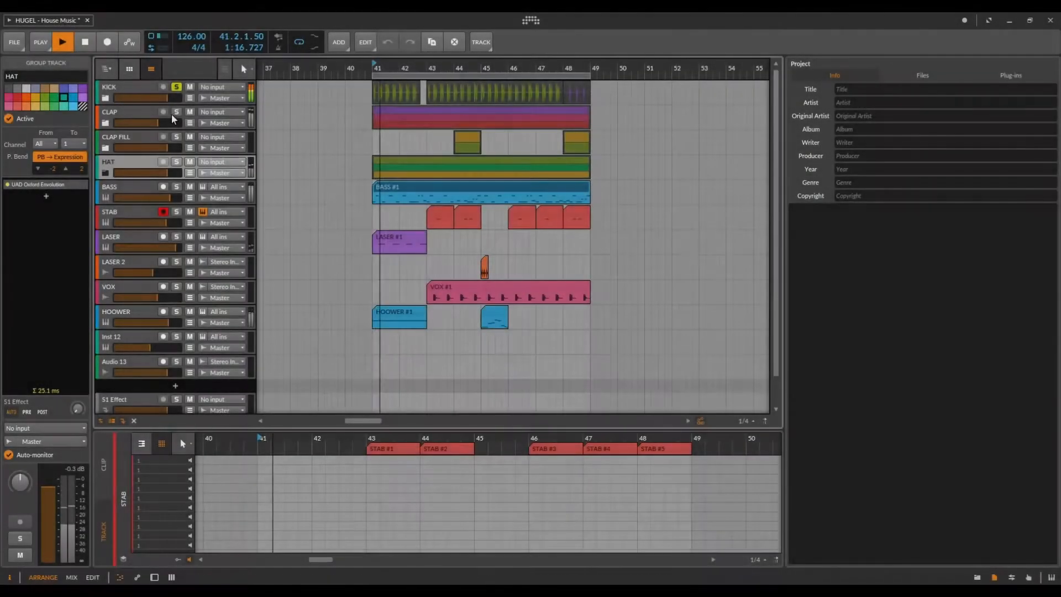
Step: Solo the CLAP, HAT and CLAP FILL tracks, and briefly expand the CLAP FILL and CLAP groups
click(177, 112)
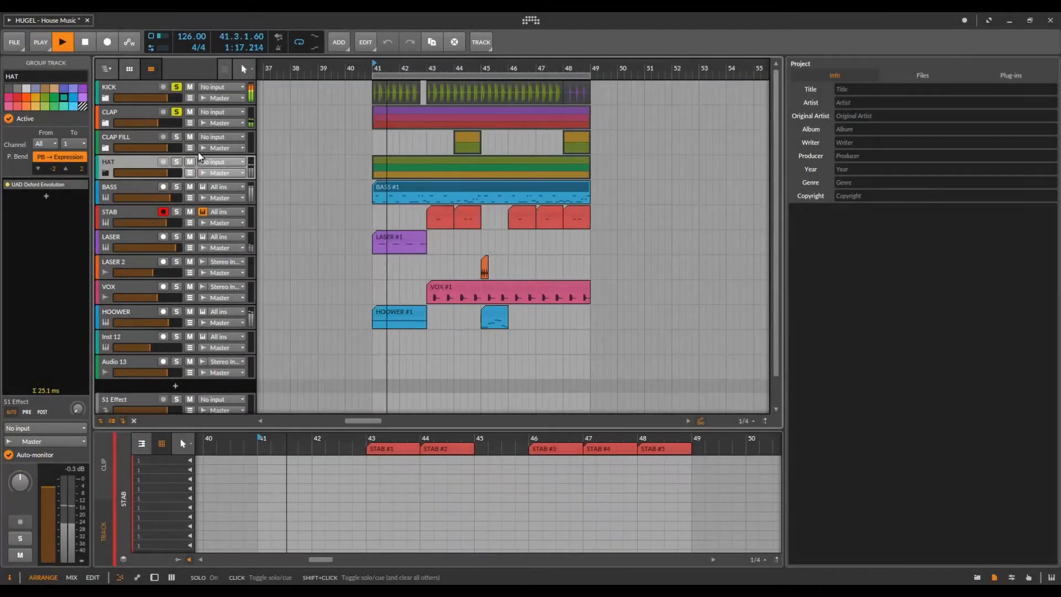
click(177, 161)
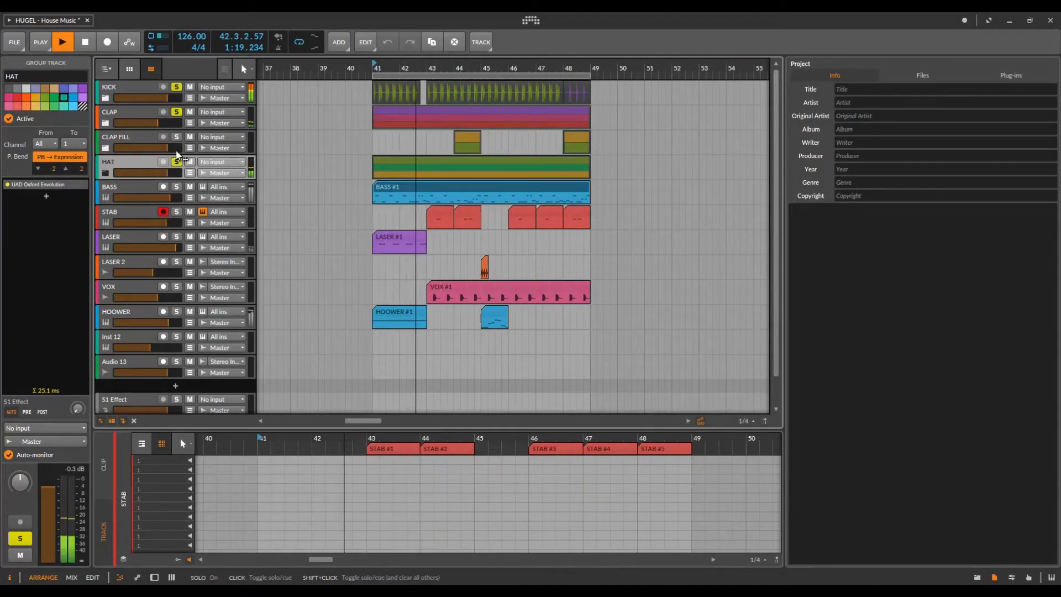
click(176, 138)
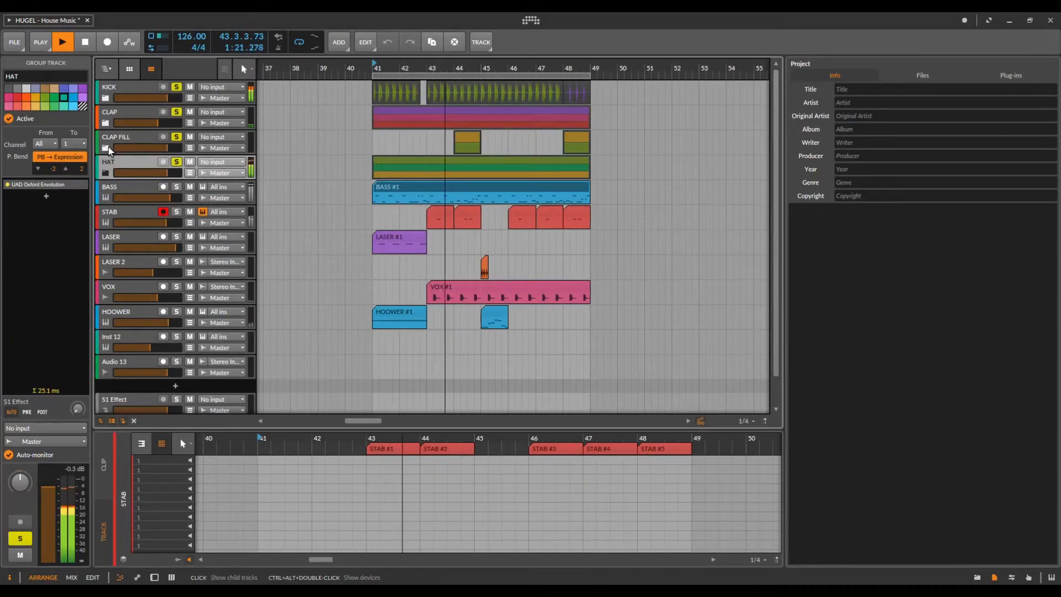
click(107, 148)
click(106, 123)
click(106, 123)
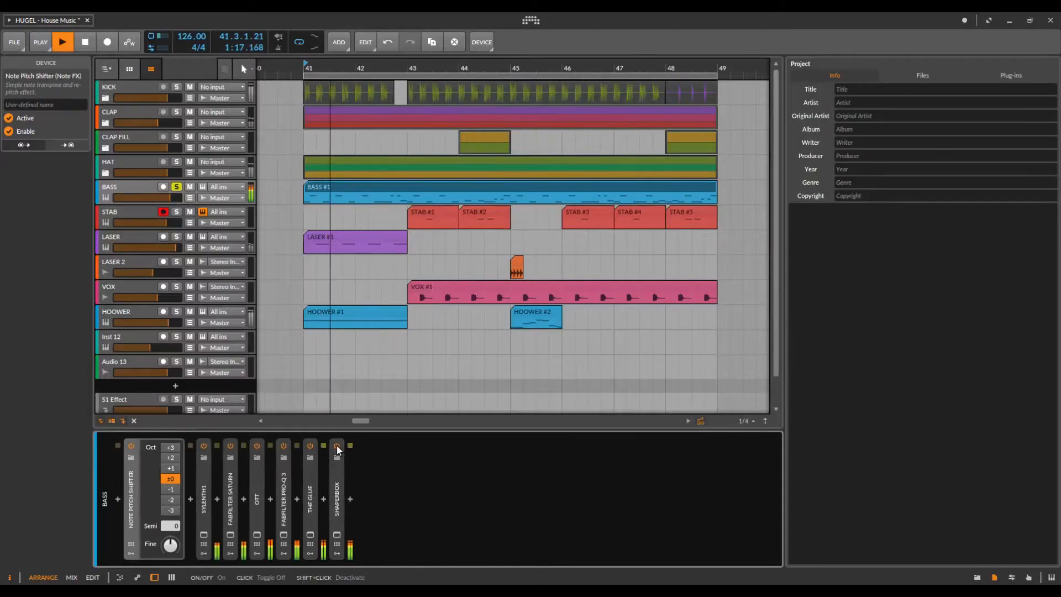
Step: Show BASS automation, open and reposition the bass Sylenth1 window, then reopen the BASS #1 clip
click(189, 198)
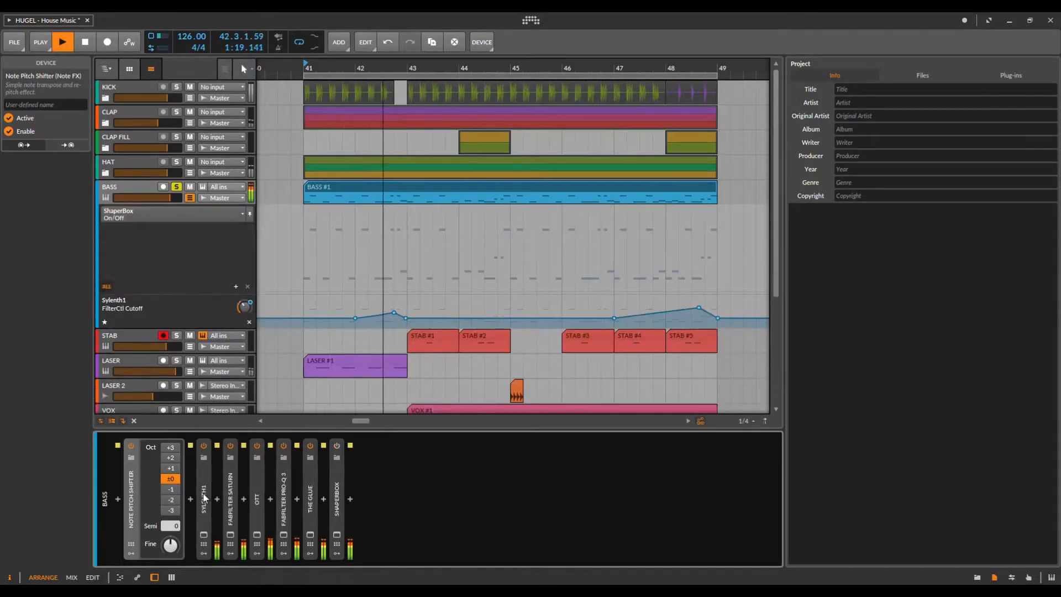
click(203, 536)
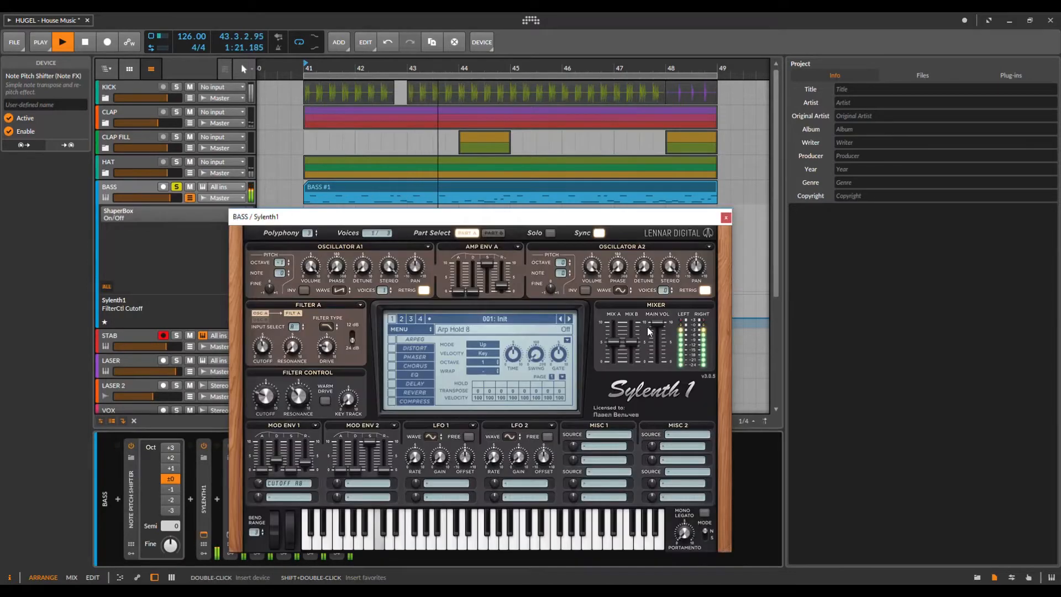
drag(542, 219, 626, 177)
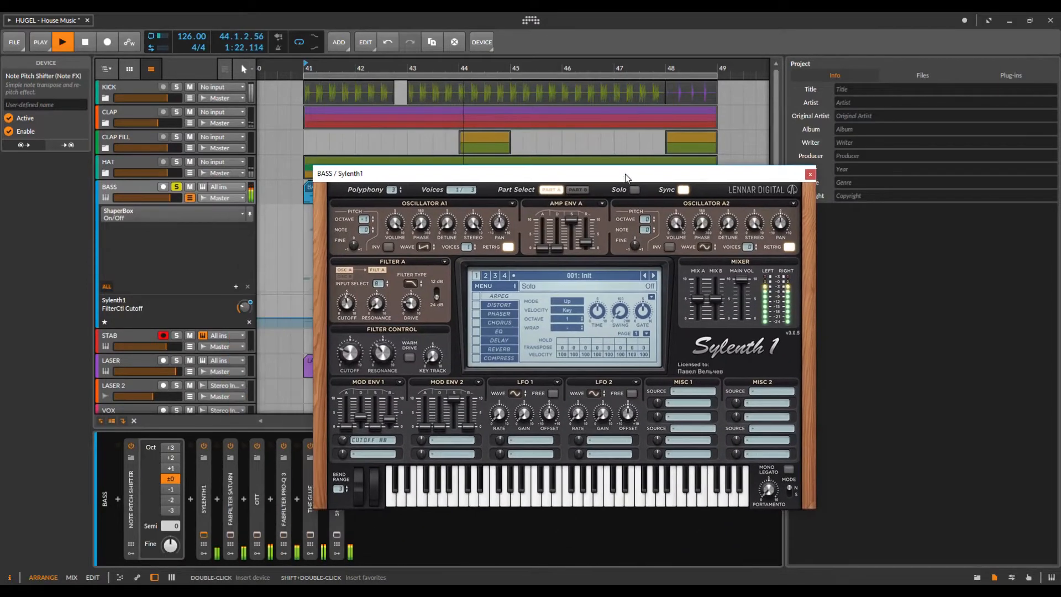
click(810, 176)
double_click(536, 182)
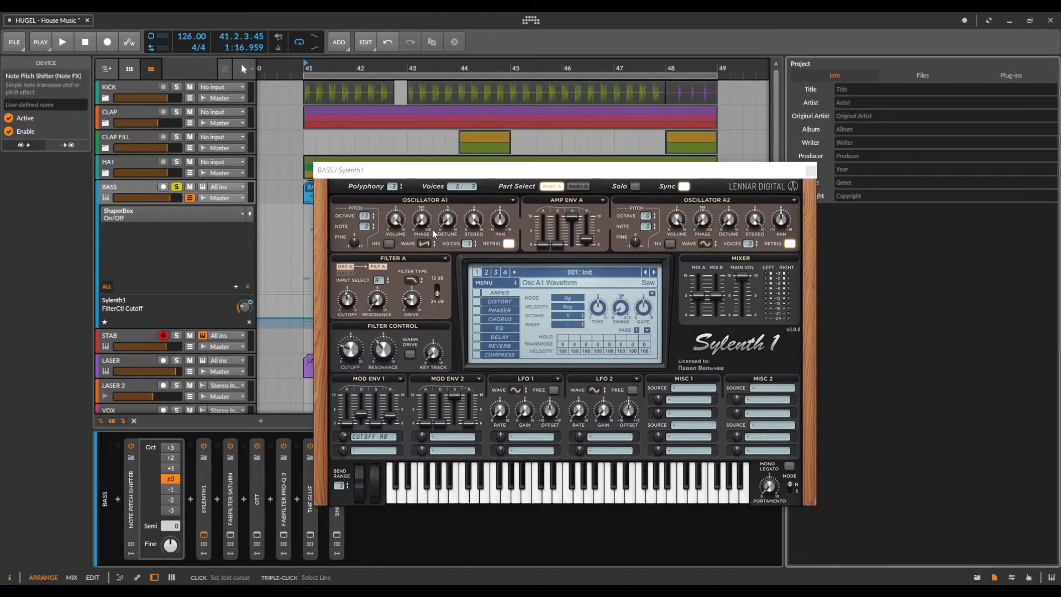
Step: Confirm Oscillator A1 uses Saw and Mod Env 1 targets CUTOFF AB
click(423, 244)
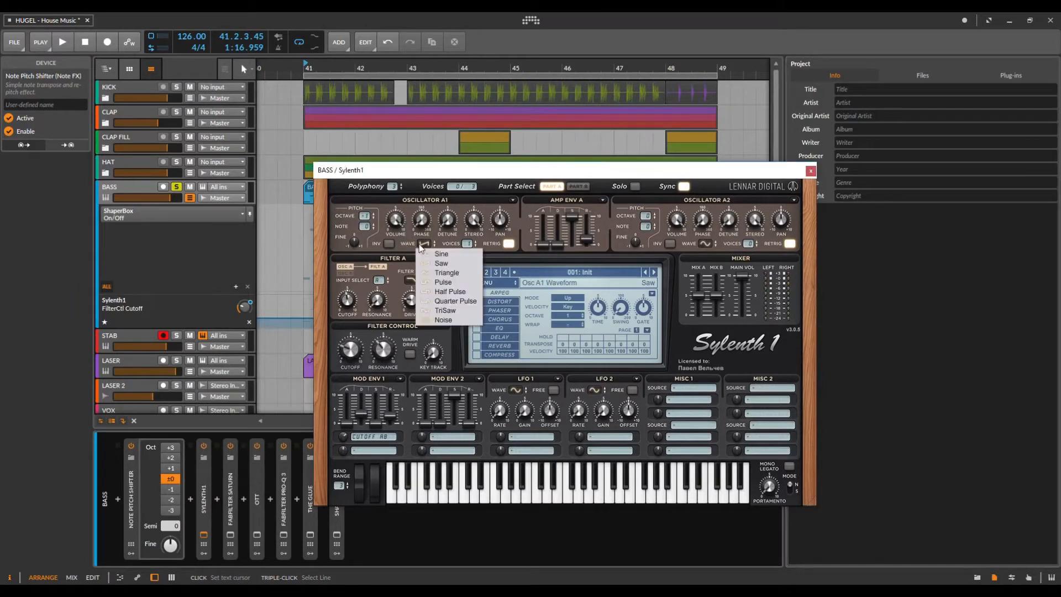
click(442, 263)
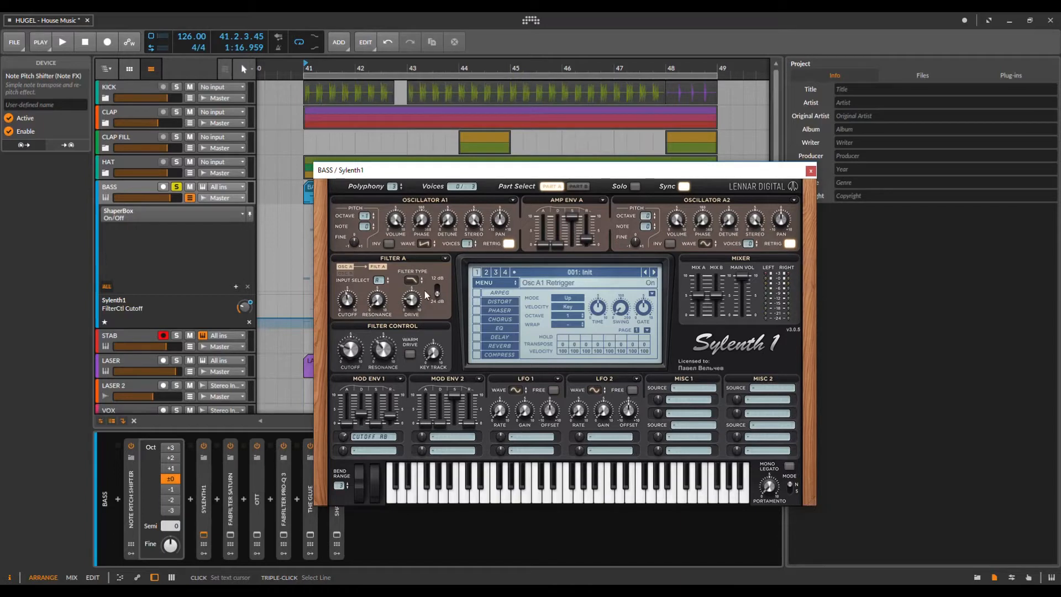
click(373, 438)
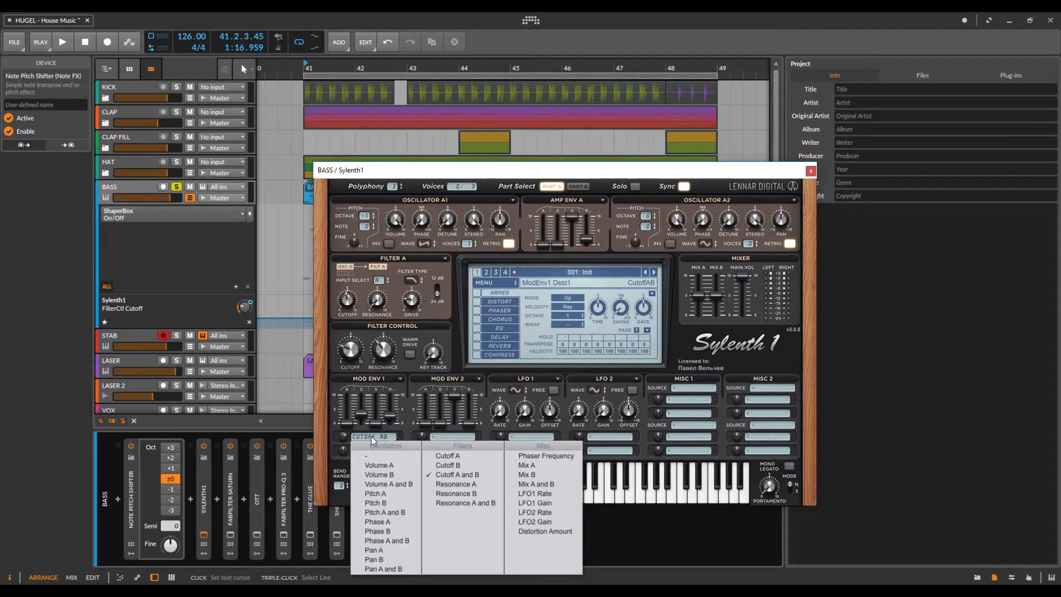
click(454, 473)
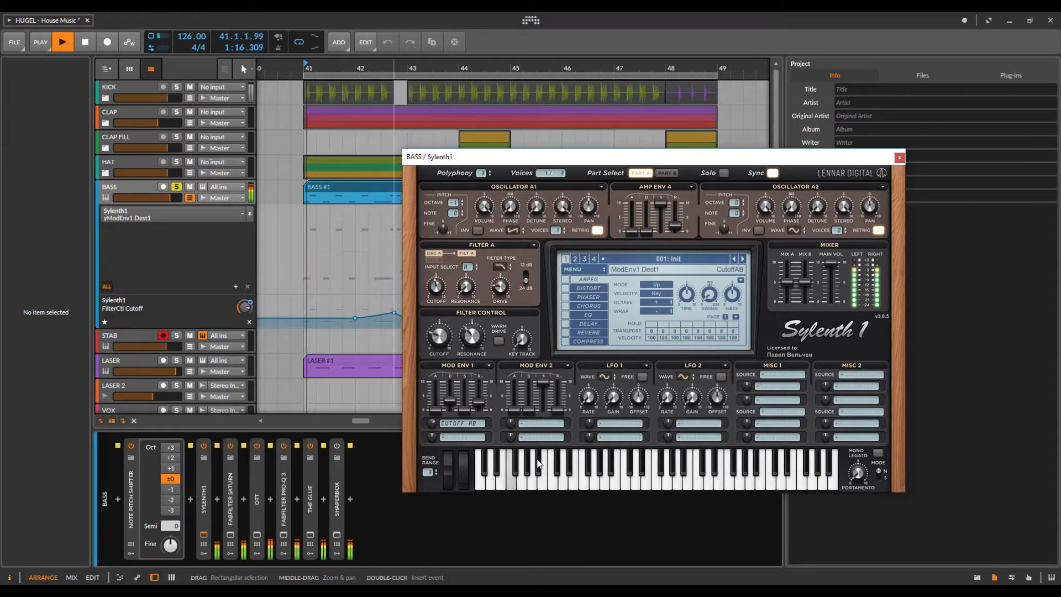
Step: Clear the Mod Env 1 destination while replaying from bar 41
key(space)
click(462, 425)
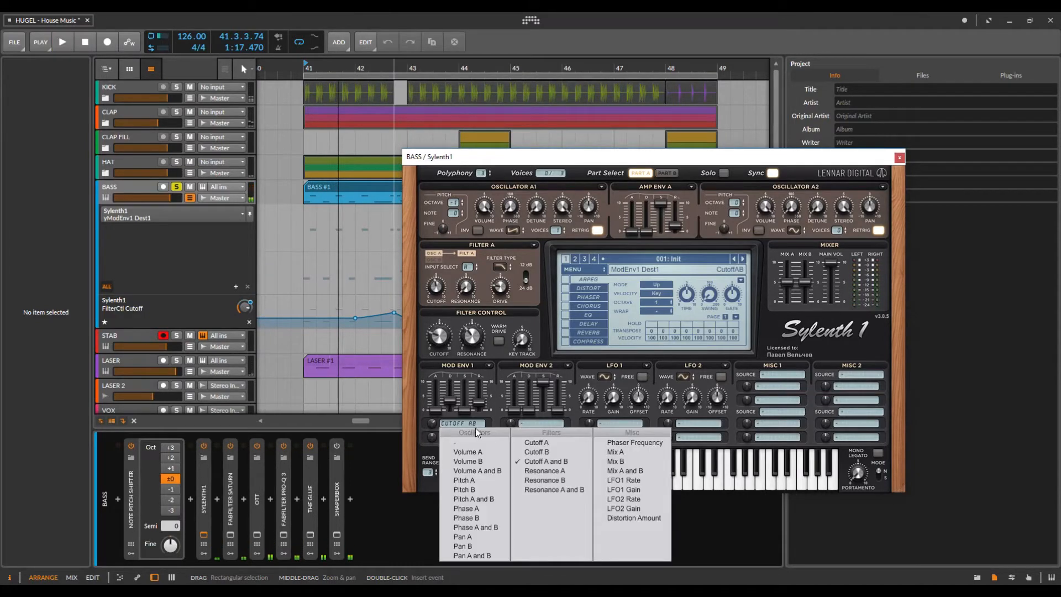
click(464, 431)
key(space)
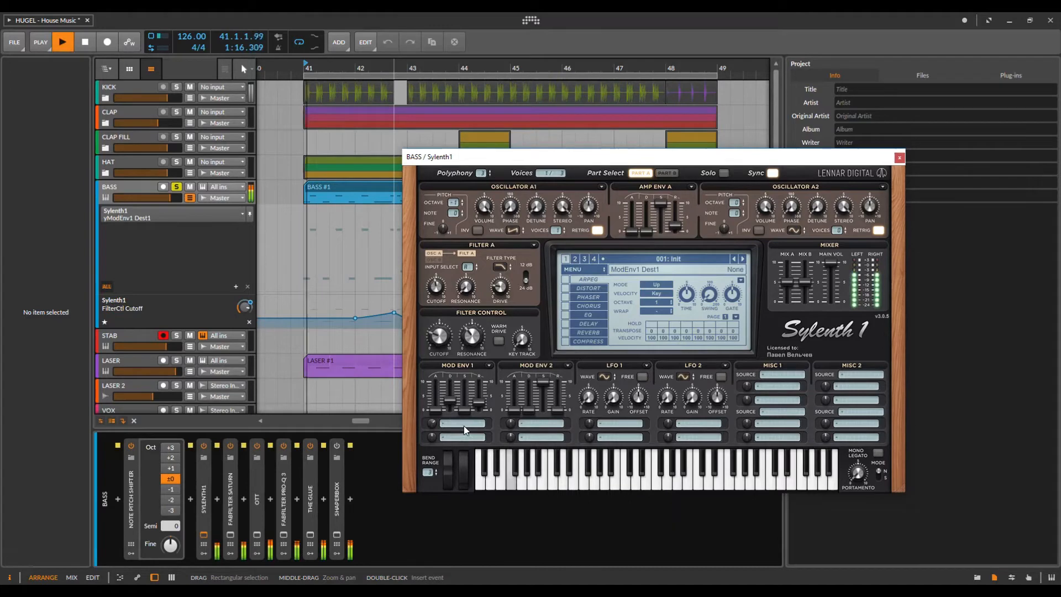
Step: Raise the filter cutoff from 3.122 to 8.622 and set the filter type to Lowpass
click(439, 339)
drag(440, 332, 466, 264)
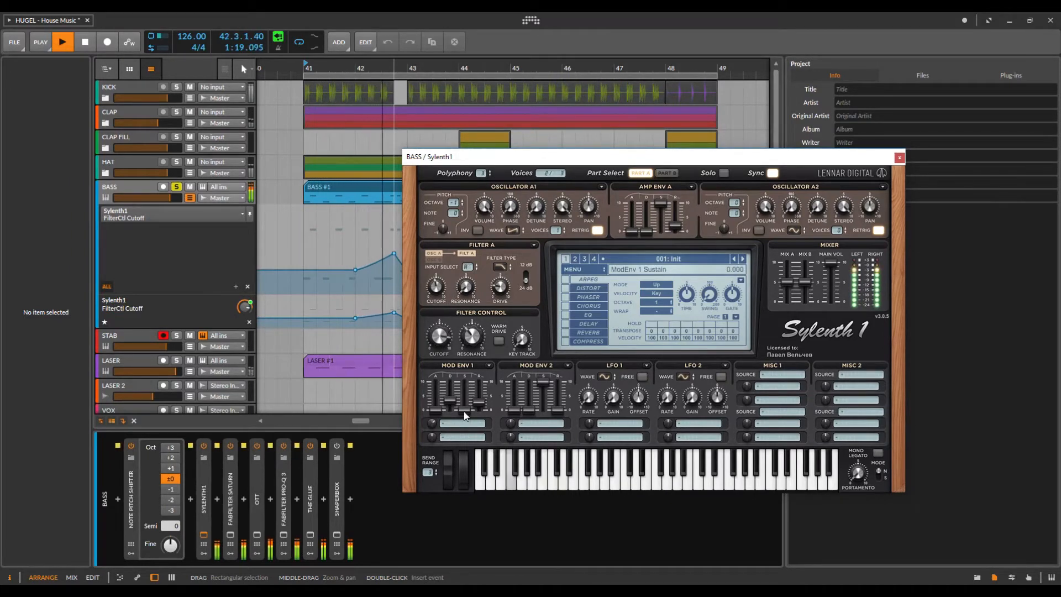
key(space)
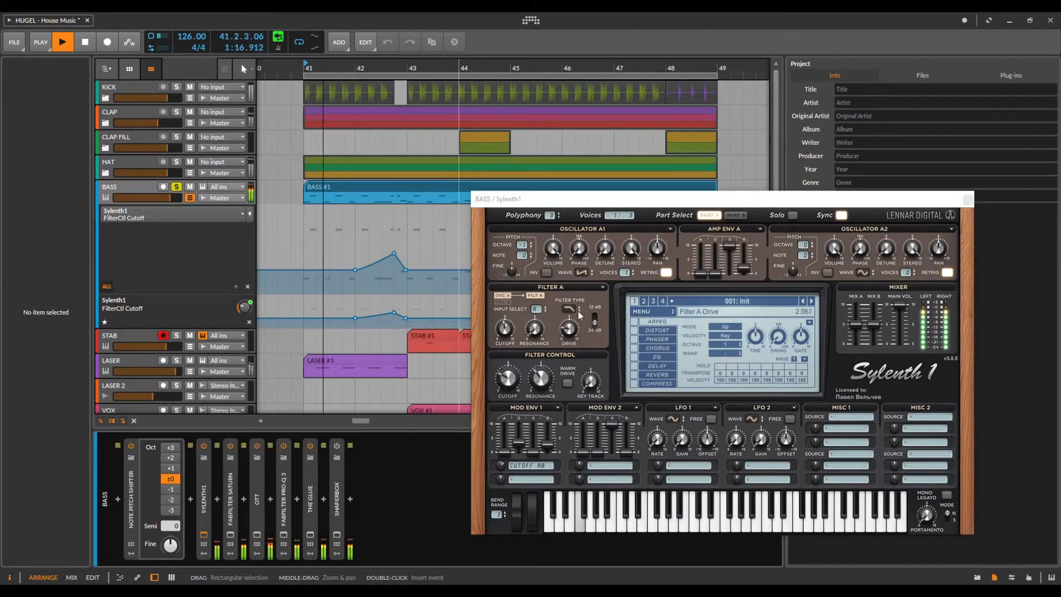
click(574, 309)
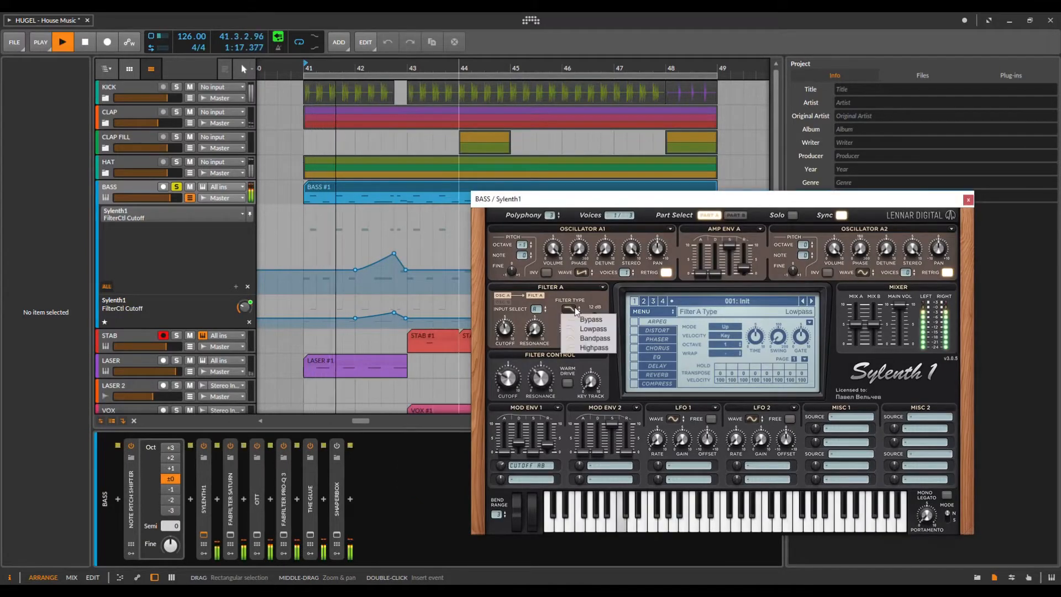
click(595, 328)
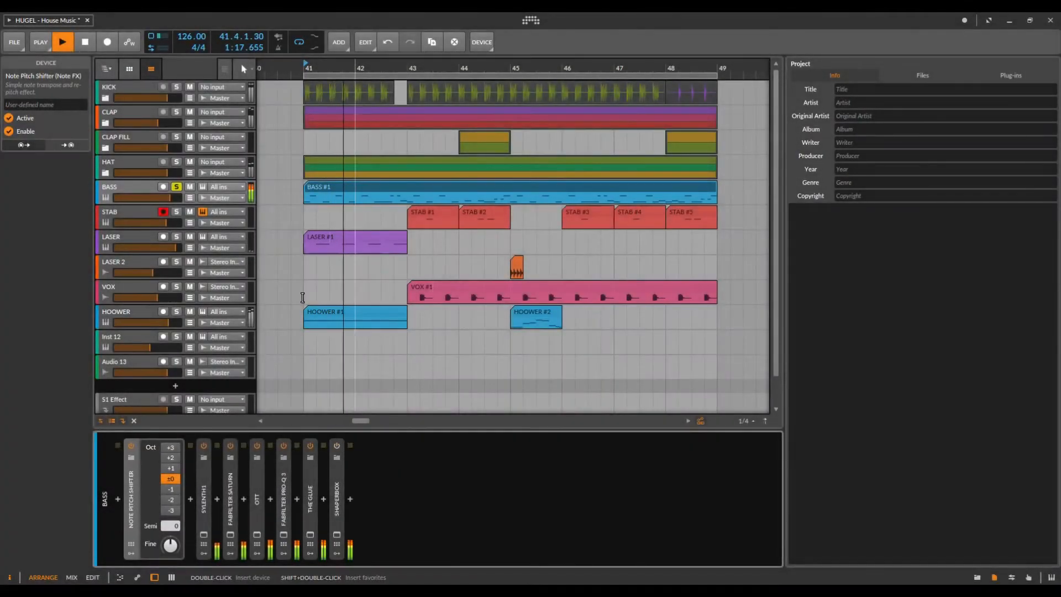
Step: Reopen the bass Sylenth1 window beside the arrangement and compare the OTT compressor on and off, leaving it off
click(189, 197)
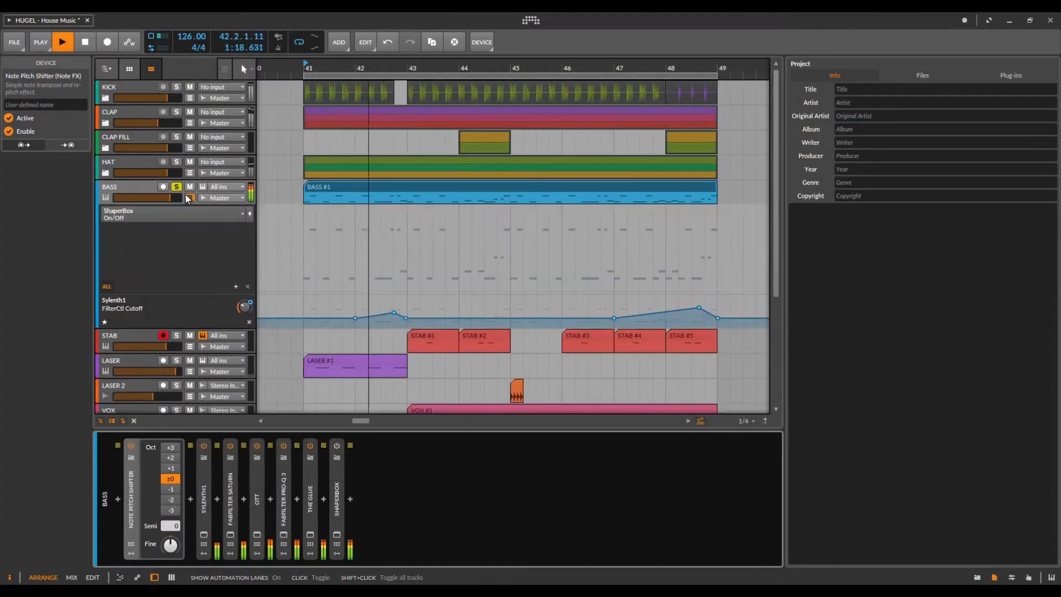
click(203, 535)
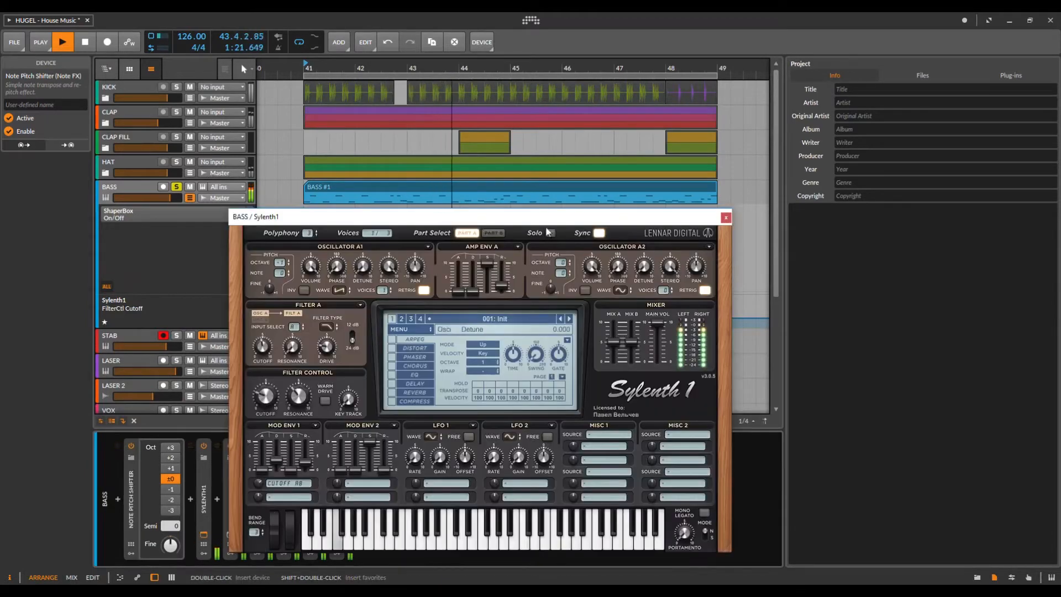
drag(543, 220, 627, 177)
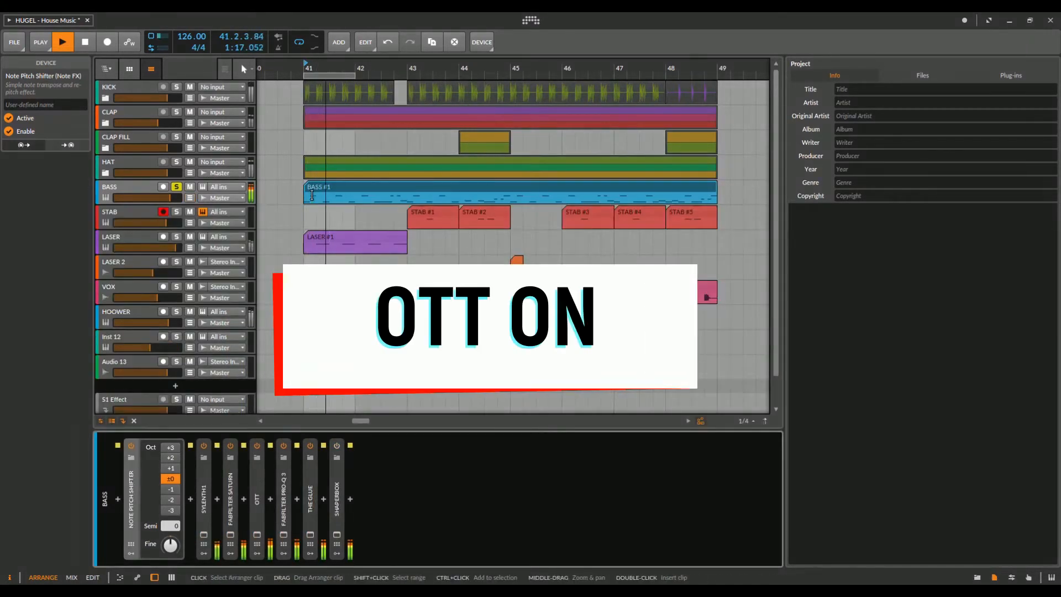
click(259, 447)
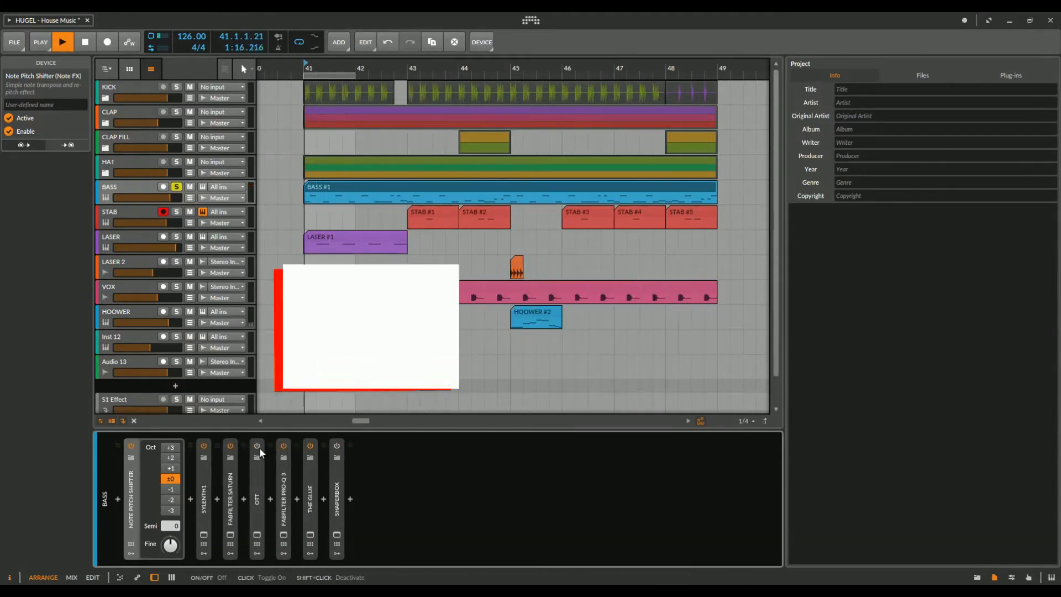
click(257, 447)
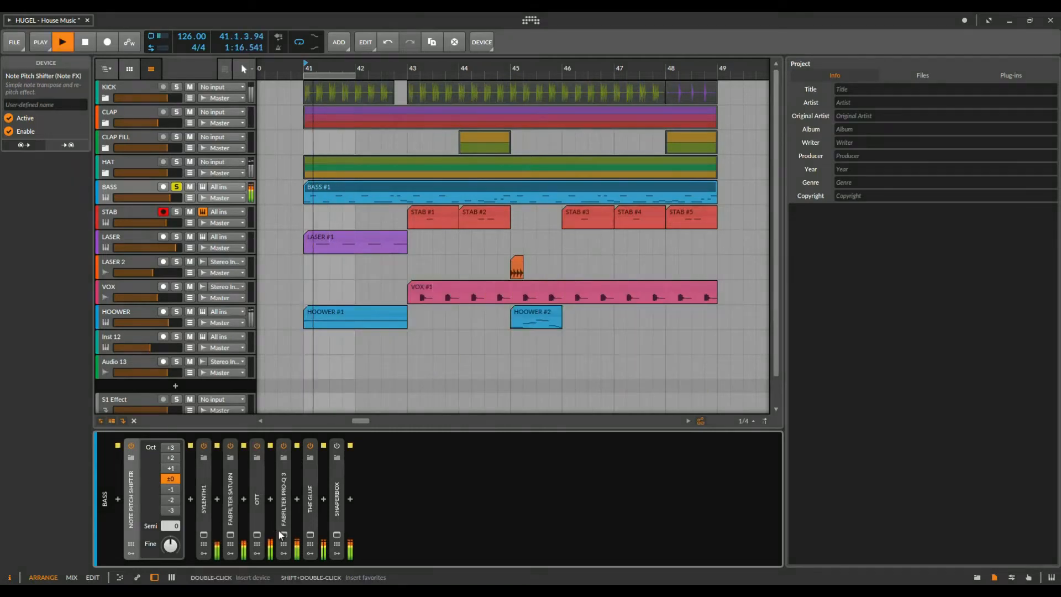
Step: Open the bass Pro-Q 3 EQ and bypass it, then turn it back on
click(283, 531)
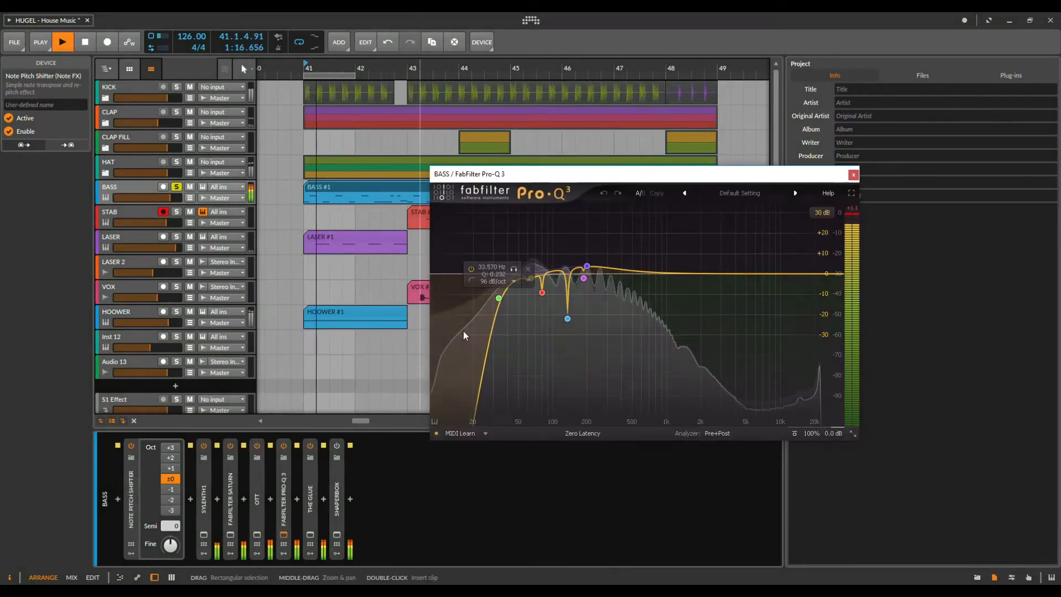
click(284, 446)
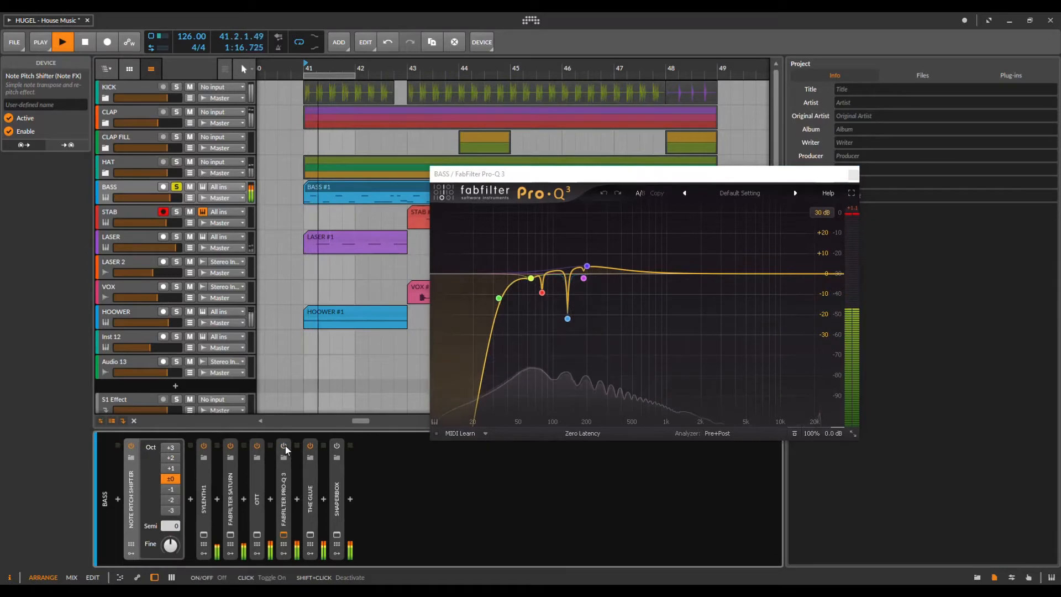
click(285, 446)
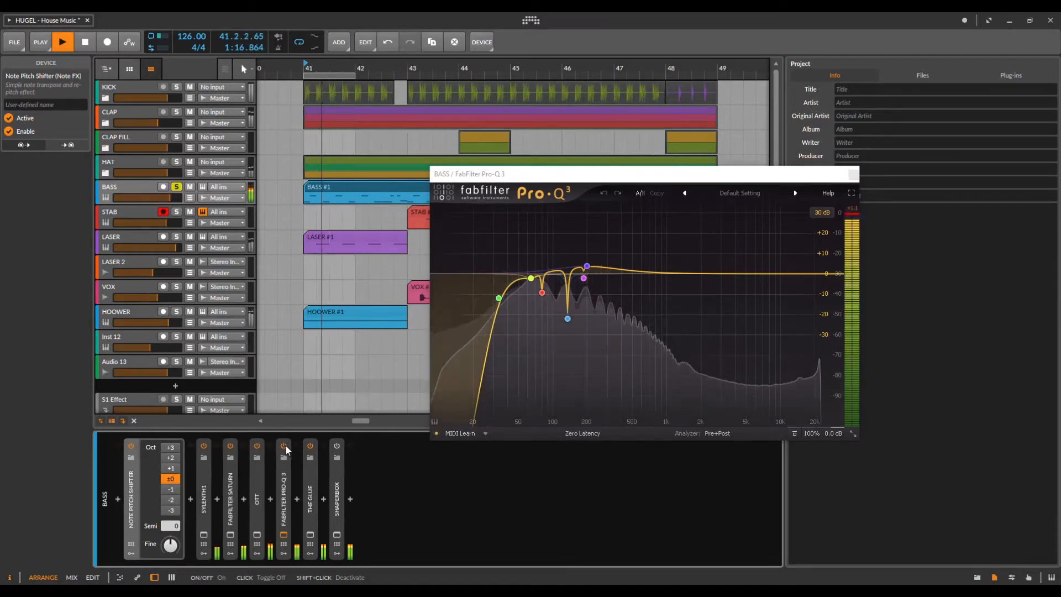
Step: Open The Glue and ShaperBox windows, close Pro-Q 3, and arrange the windows
click(311, 534)
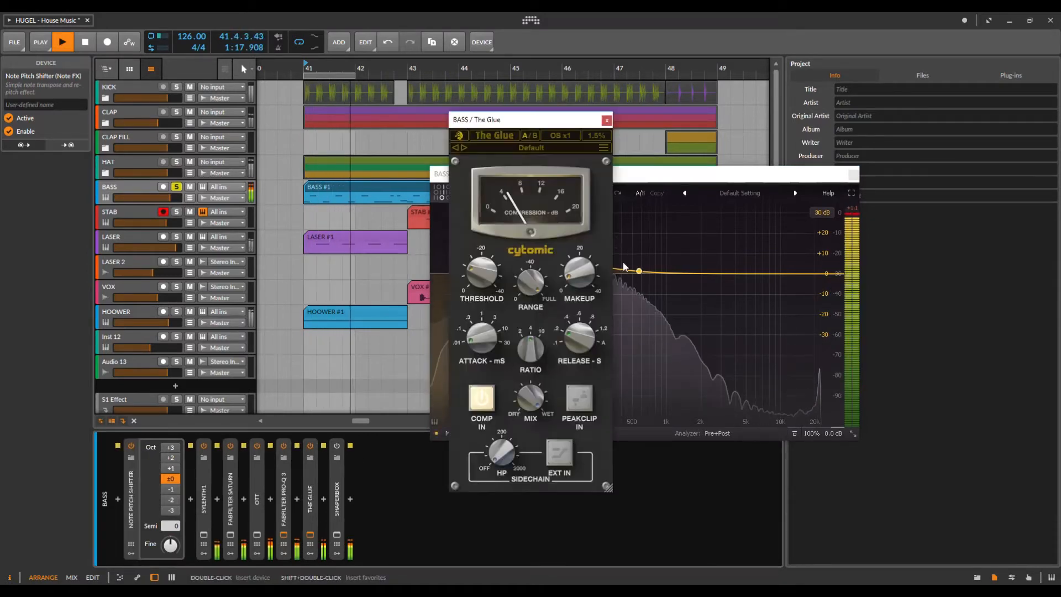
click(729, 193)
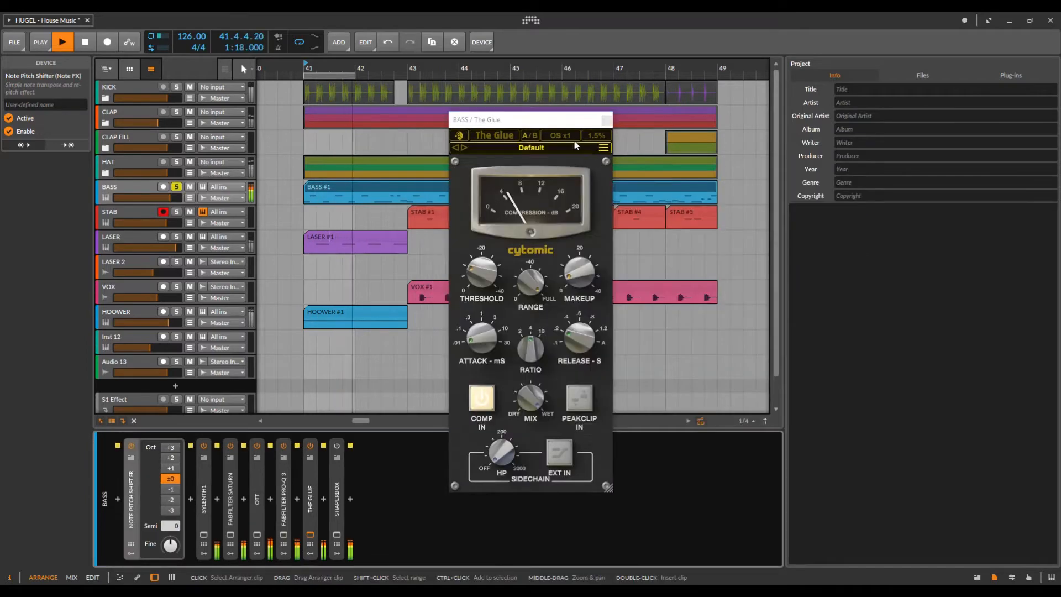
drag(546, 128, 551, 140)
click(311, 446)
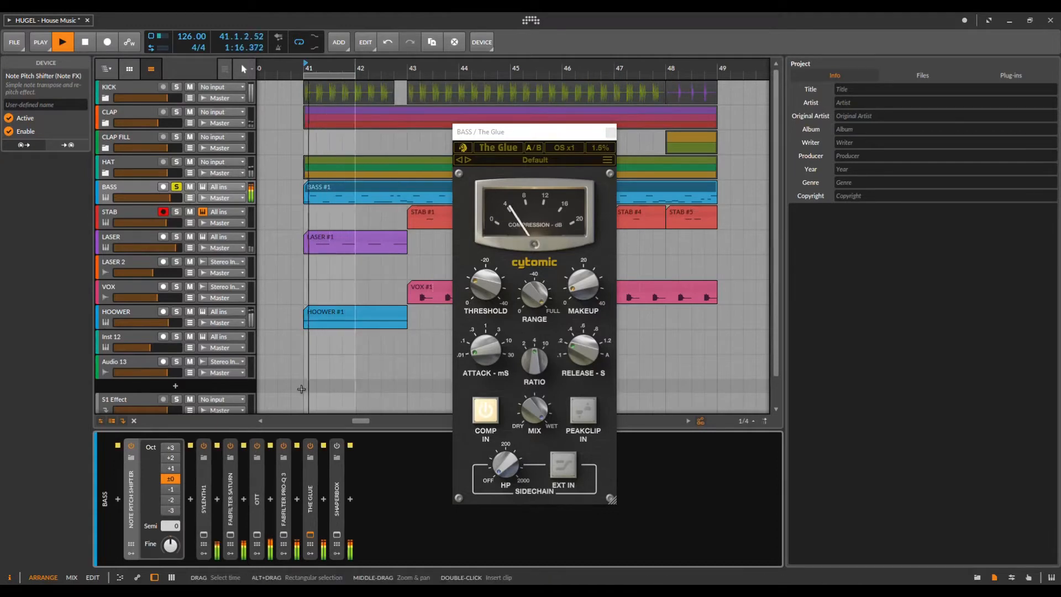
click(337, 535)
drag(497, 169, 708, 184)
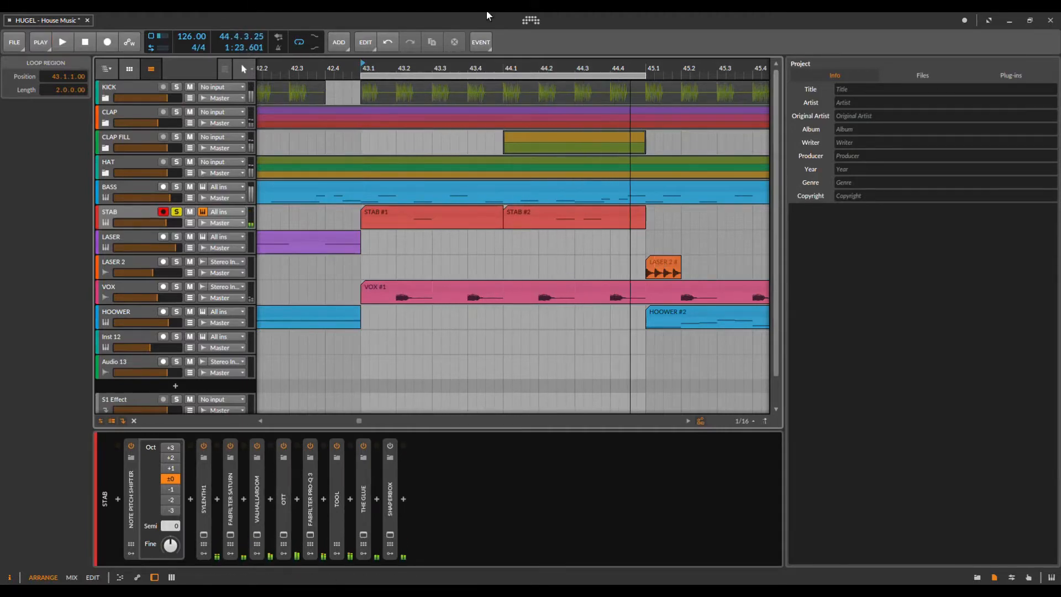
Step: Open the STAB track's Sylenth1 plug-in window
click(204, 535)
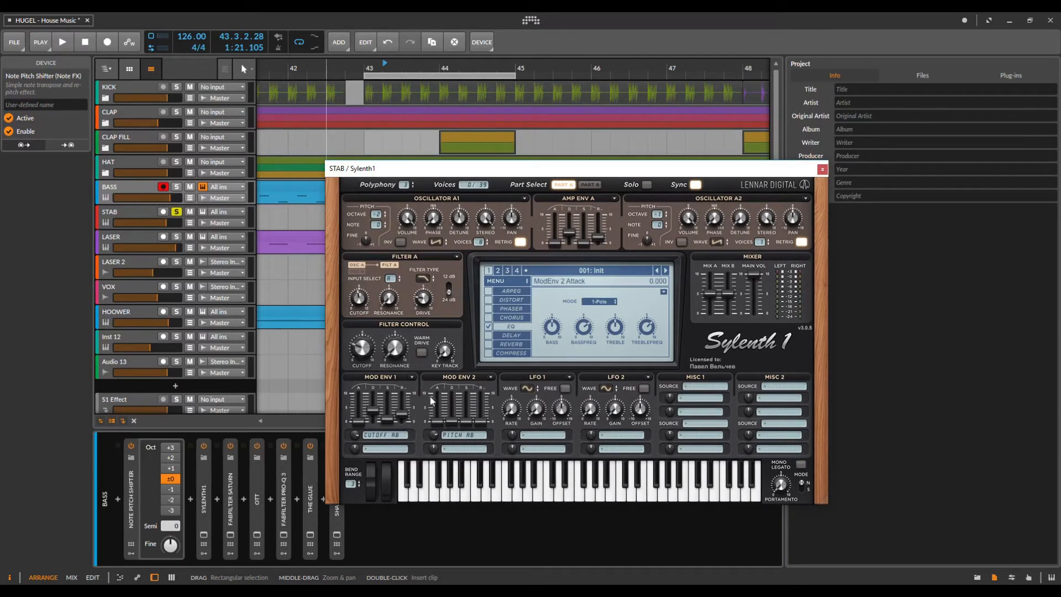
Step: Audition Mod Env 2 destination switching between None and Pitch AB, ending on None
click(459, 439)
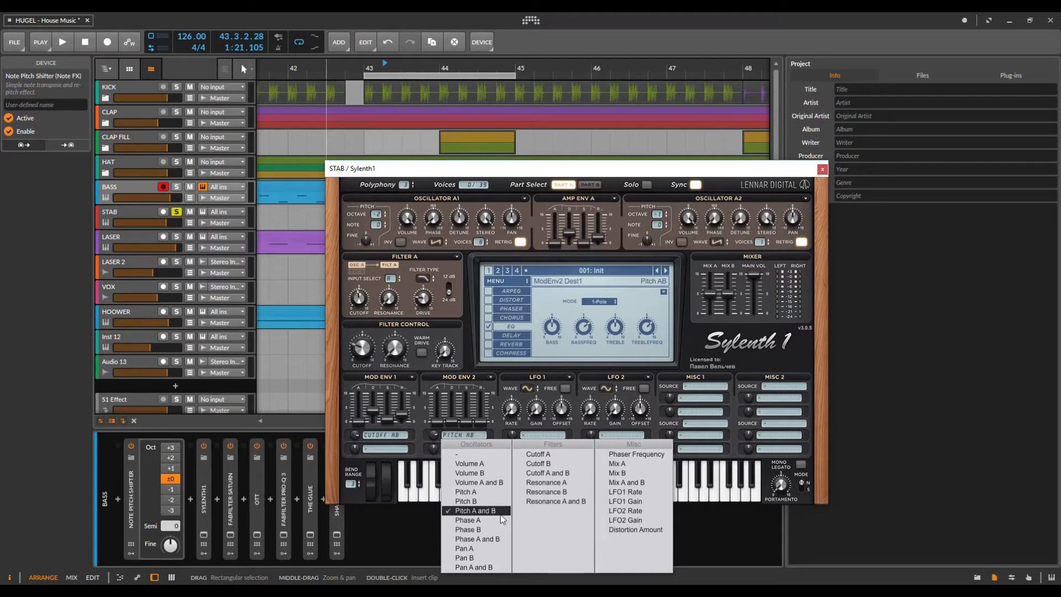
drag(465, 168, 635, 150)
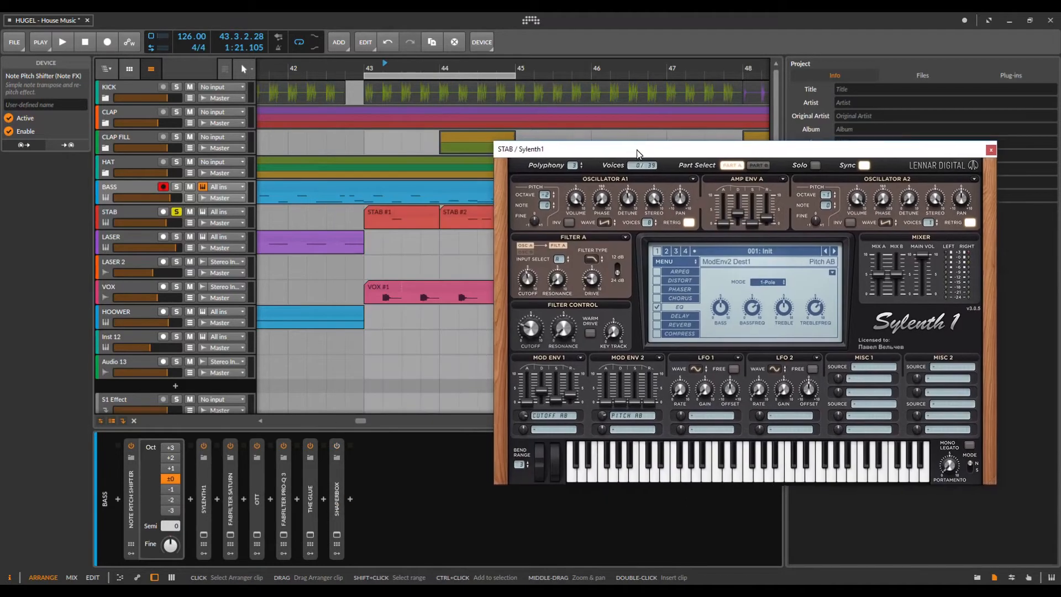
key(space)
click(622, 417)
click(629, 421)
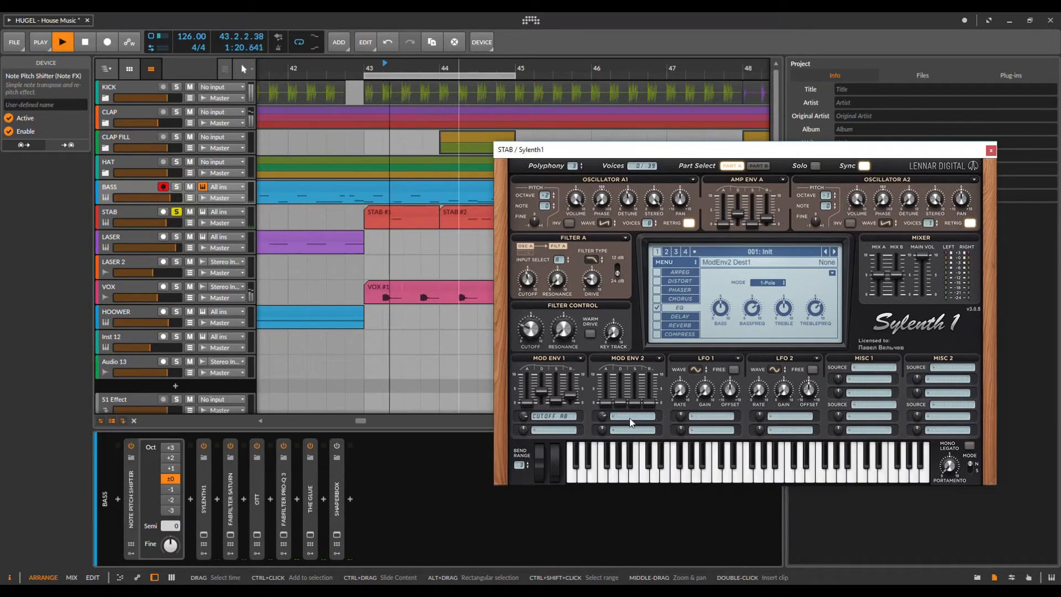
key(space)
click(630, 418)
click(625, 492)
key(space)
key(space)
click(628, 418)
click(646, 436)
key(space)
key(space)
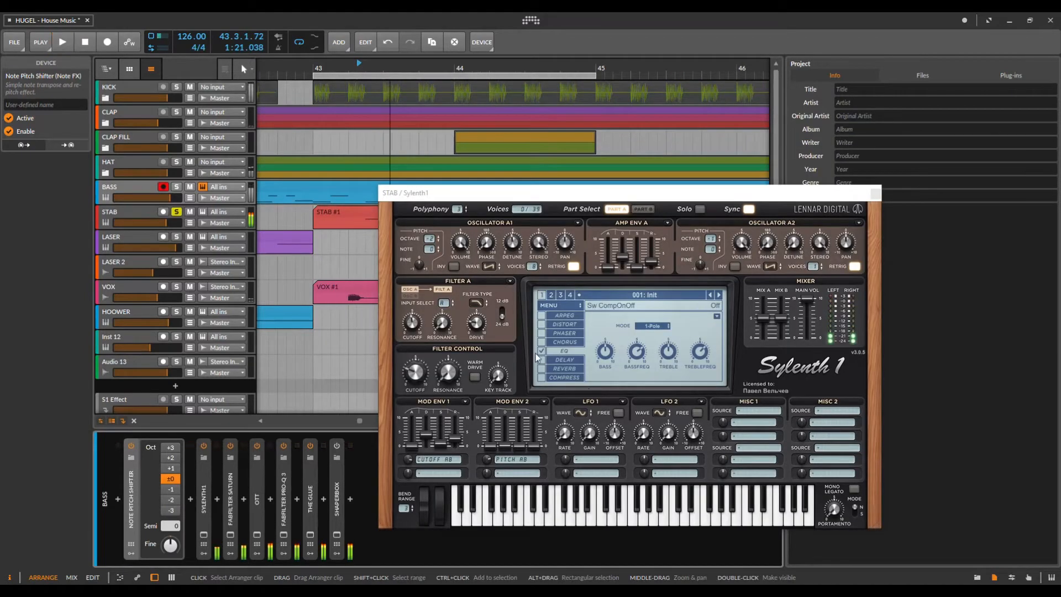
Step: Switch off Sylenth1's built-in EQ during playback and show the Part B layer
click(546, 350)
key(space)
click(544, 353)
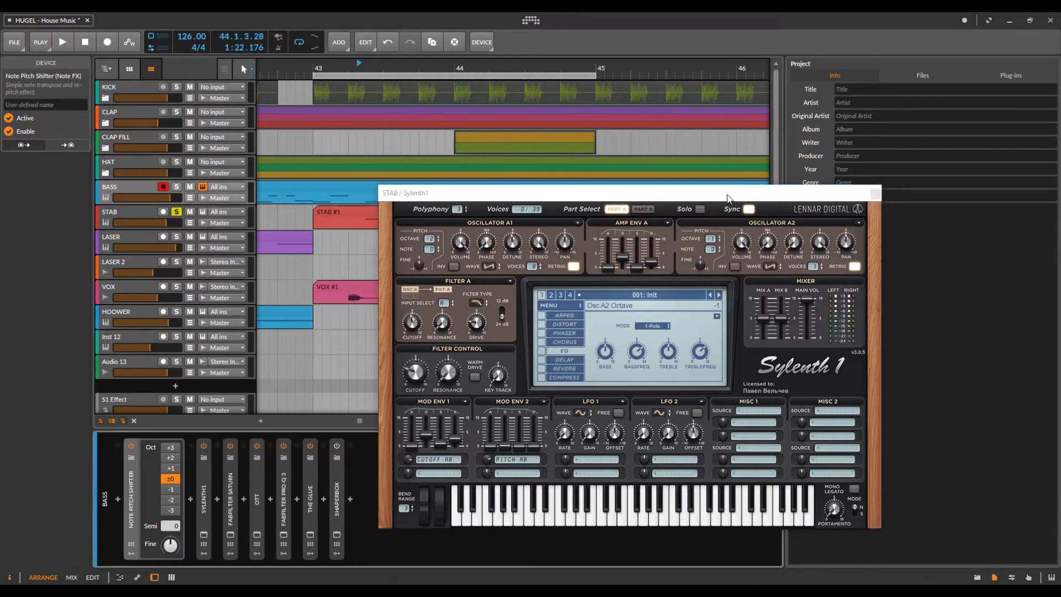
drag(723, 197, 682, 188)
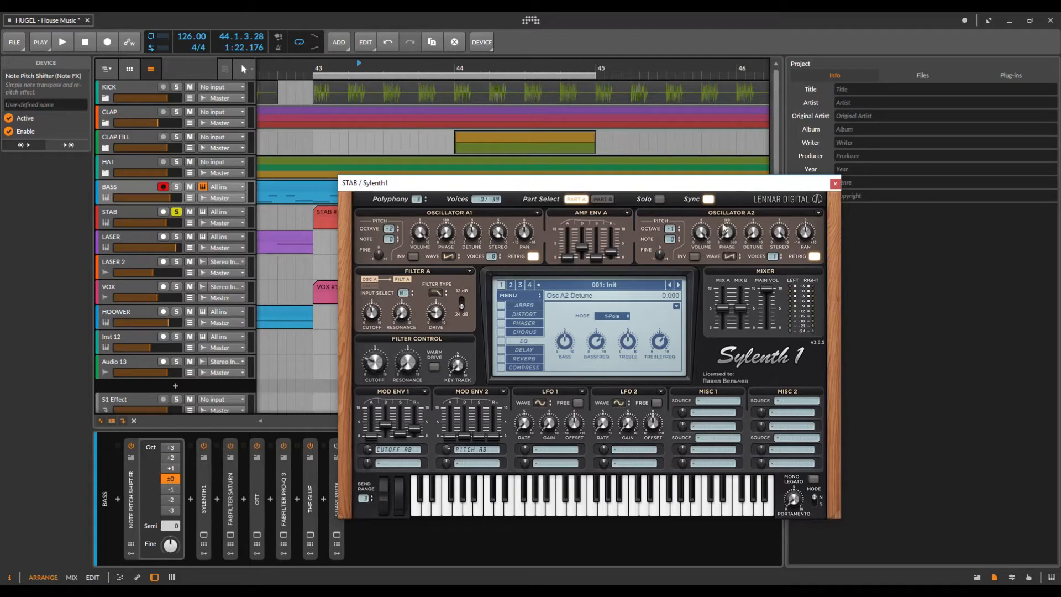
click(602, 200)
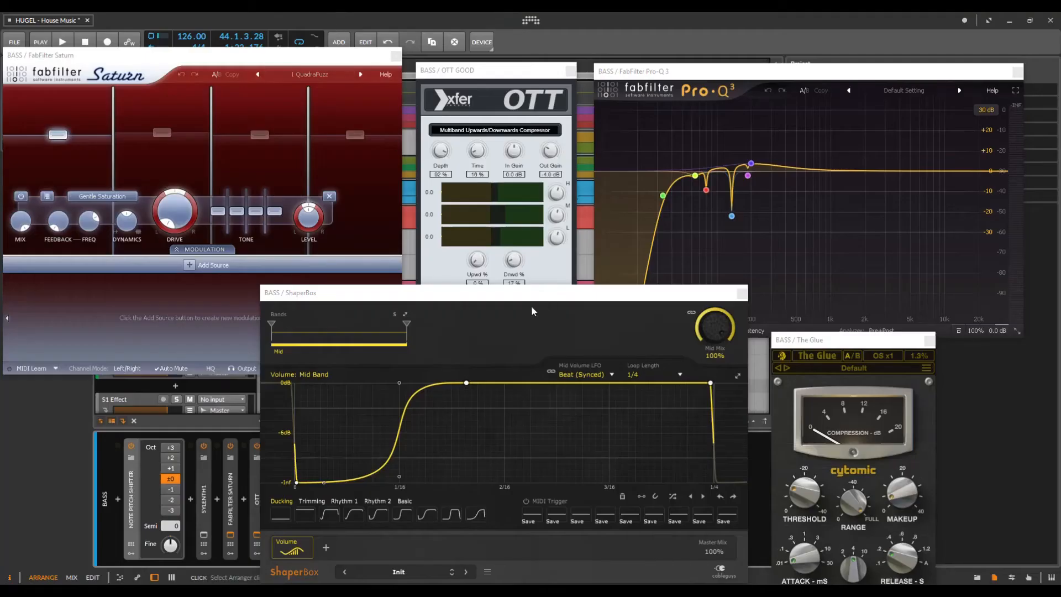
Step: Bring the ShaperBox and Saturn windows forward and zoom the arrangement around bar 45
drag(529, 294, 534, 294)
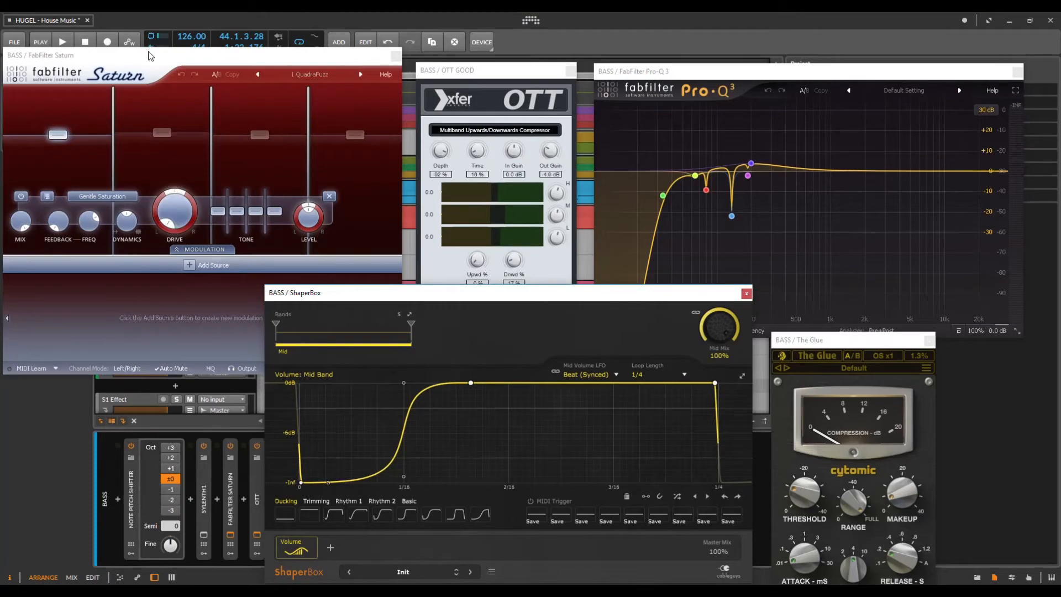
drag(148, 56, 154, 54)
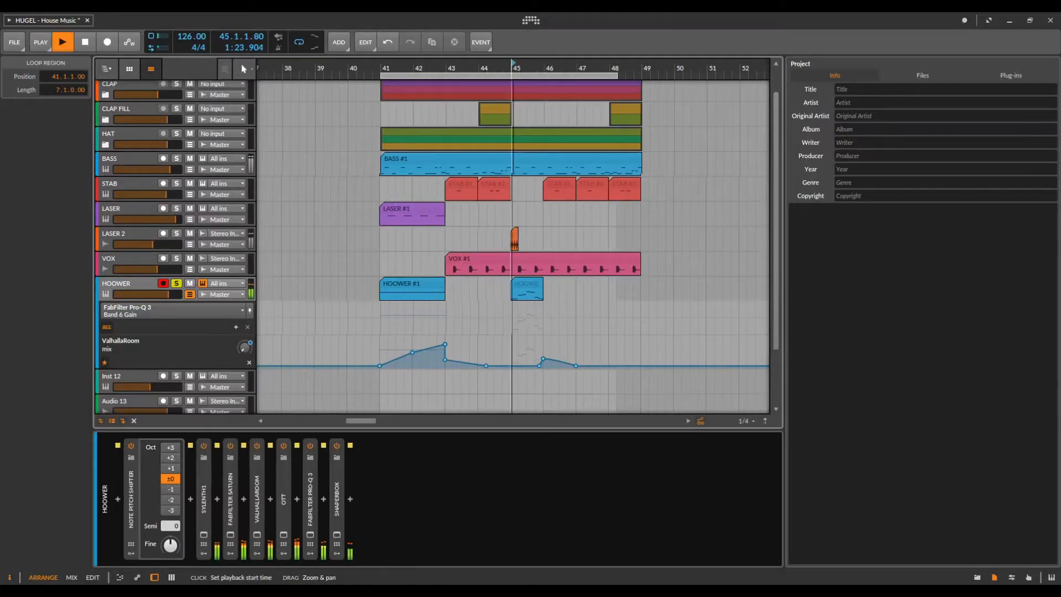
drag(512, 69, 523, 81)
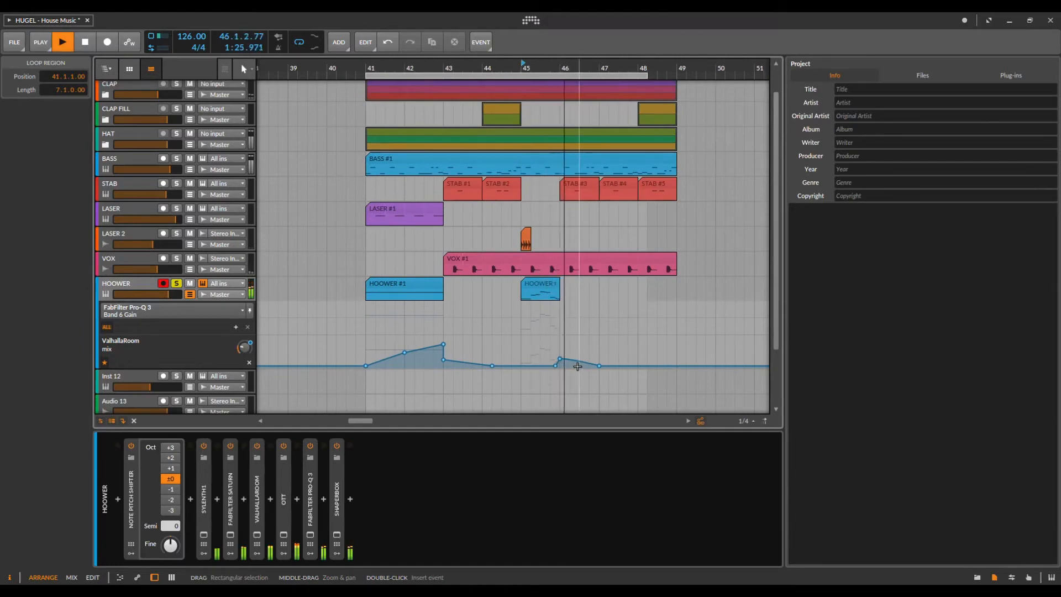
click(370, 68)
key(space)
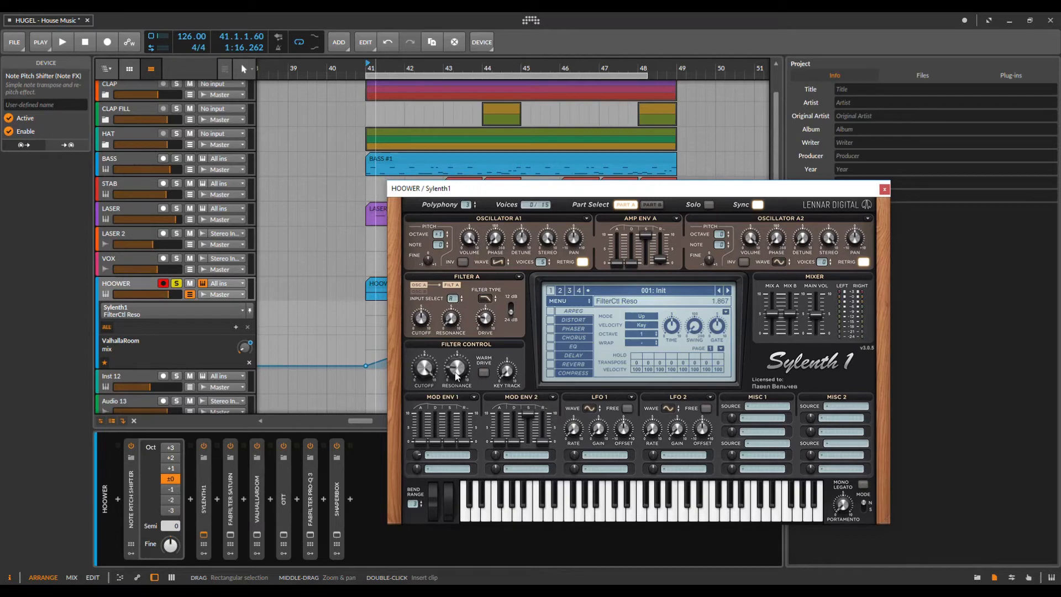
click(487, 298)
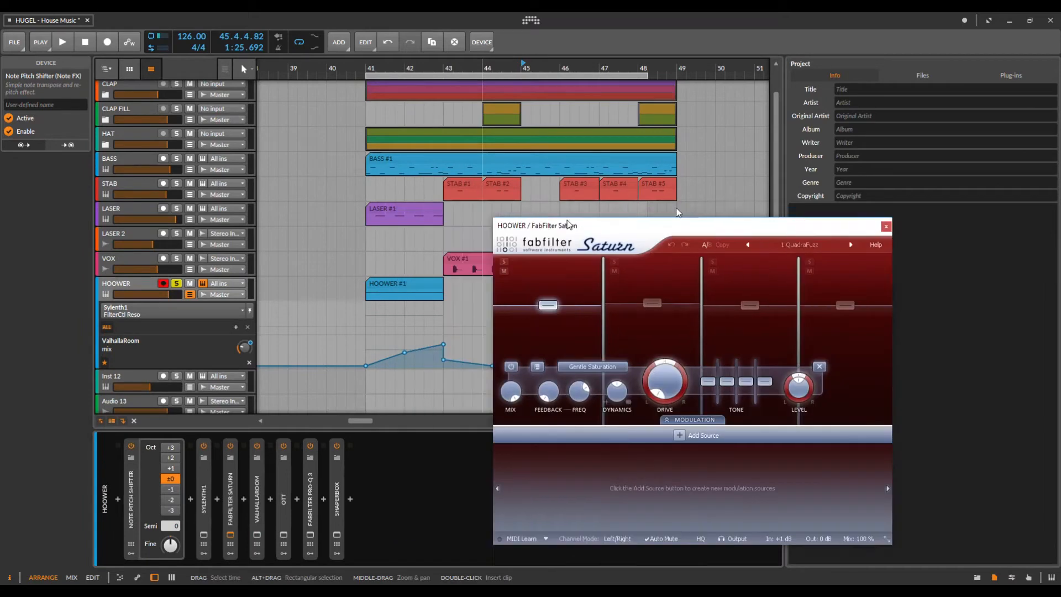
Step: Bypass FabFilter Saturn and ValhallaRoom on HOOWER, auditioning from bar 45
key(space)
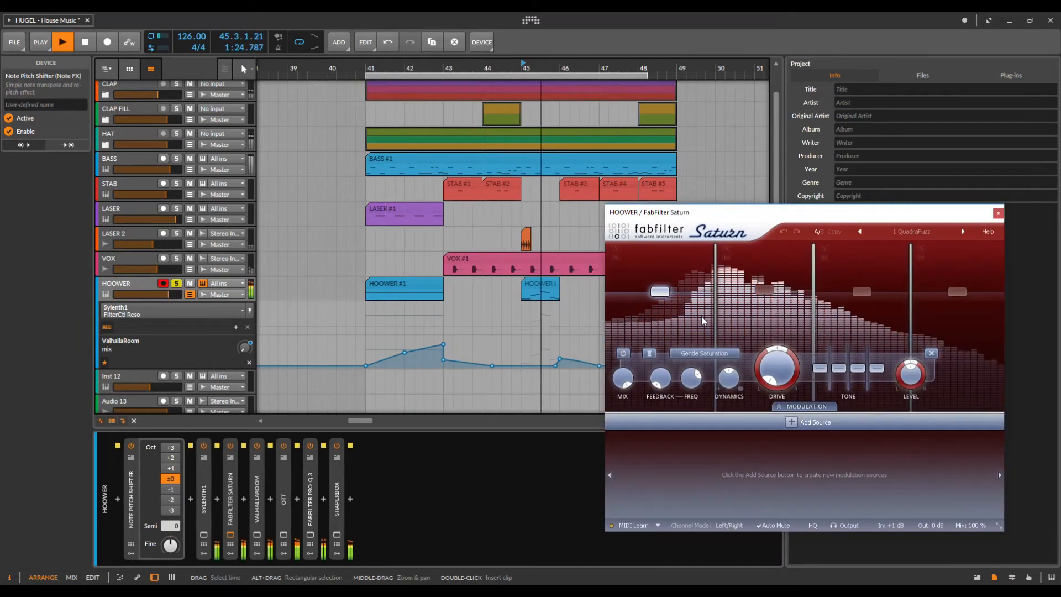
key(space)
click(232, 446)
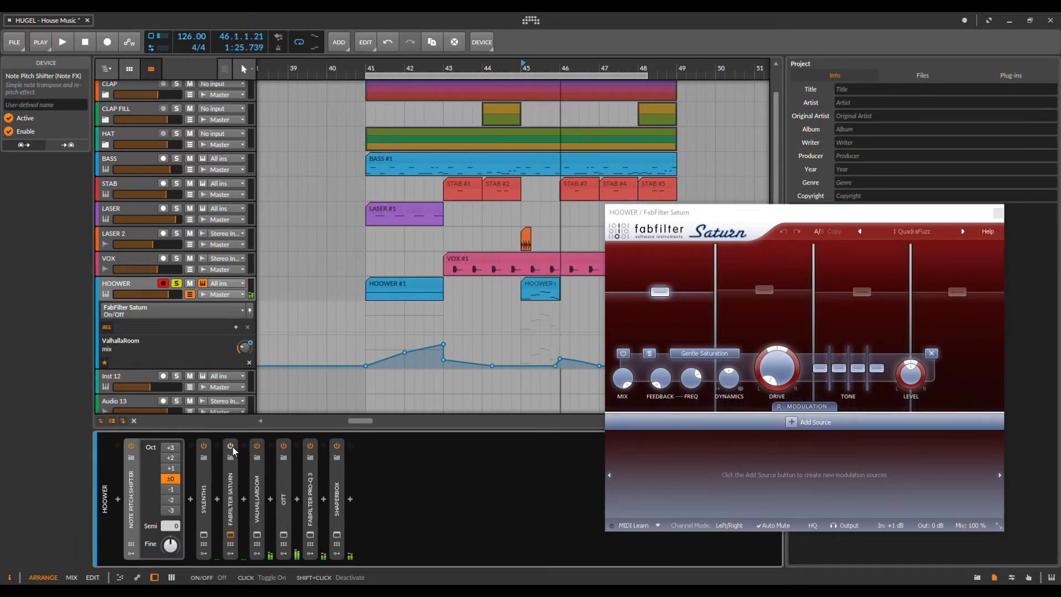
click(258, 446)
key(space)
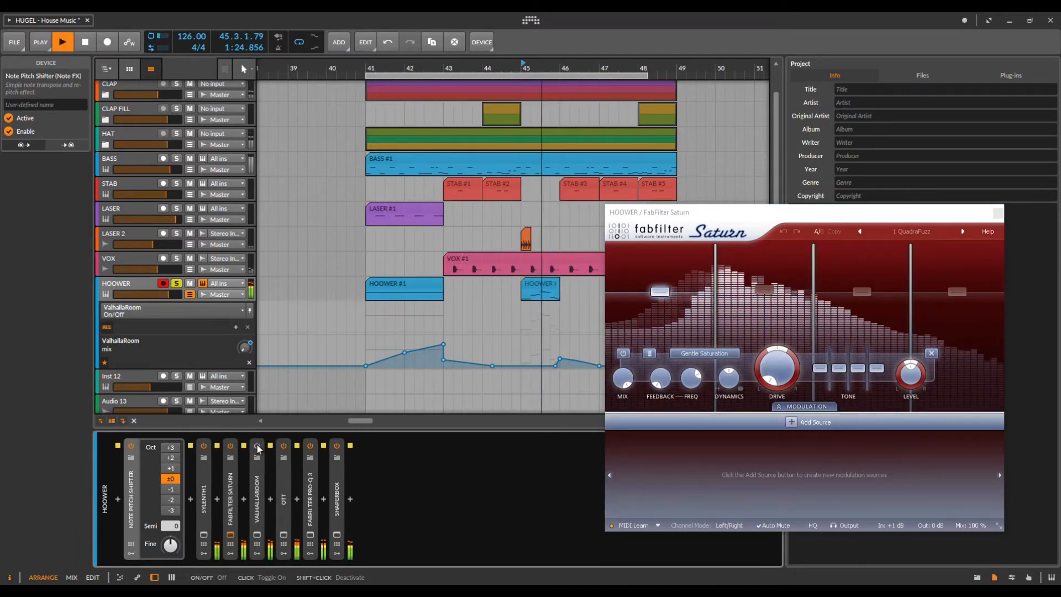
key(space)
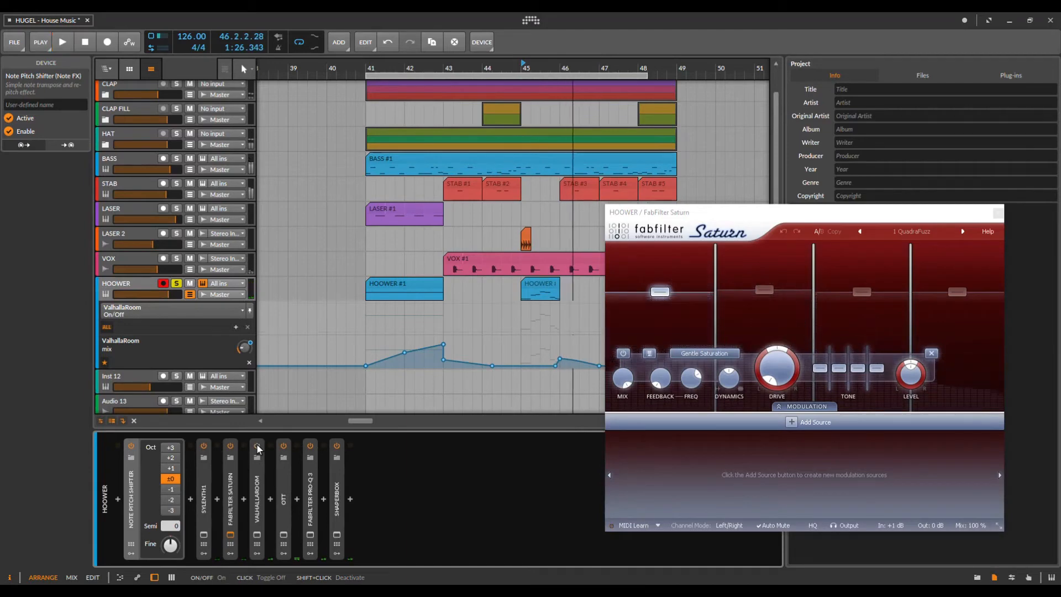
key(space)
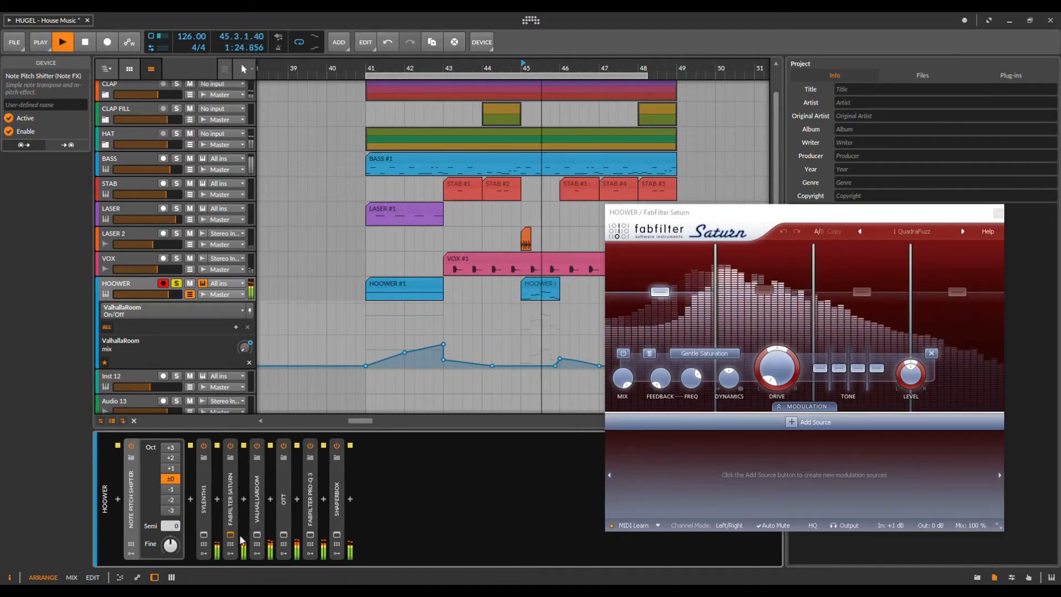
Step: Open the ValhallaRoom window (Large Chamber, 3.69 s), replay from bar 41, and open OTT
click(257, 534)
drag(680, 177, 748, 182)
key(space)
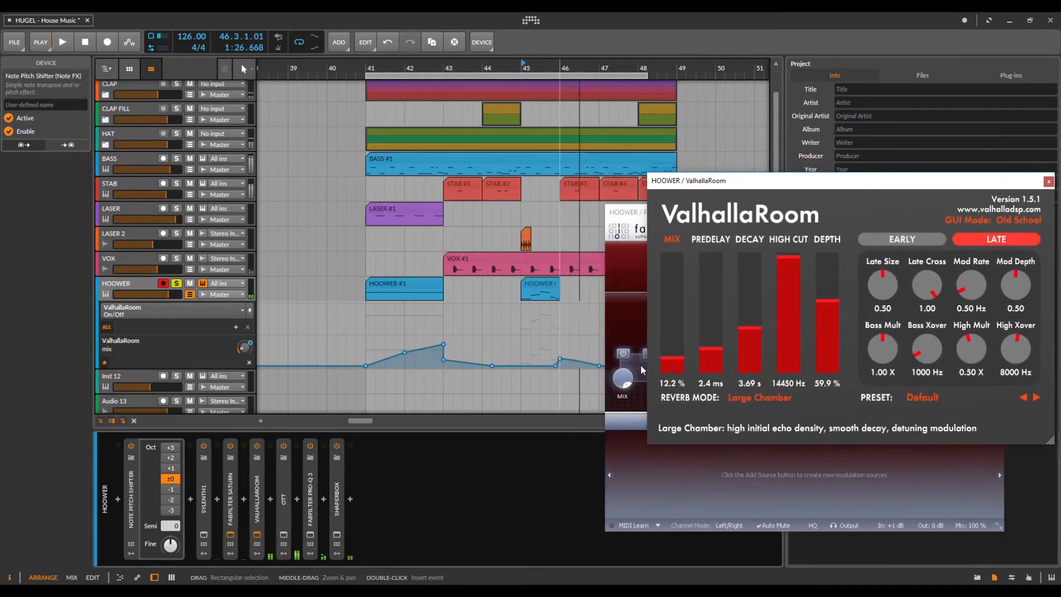
key(space)
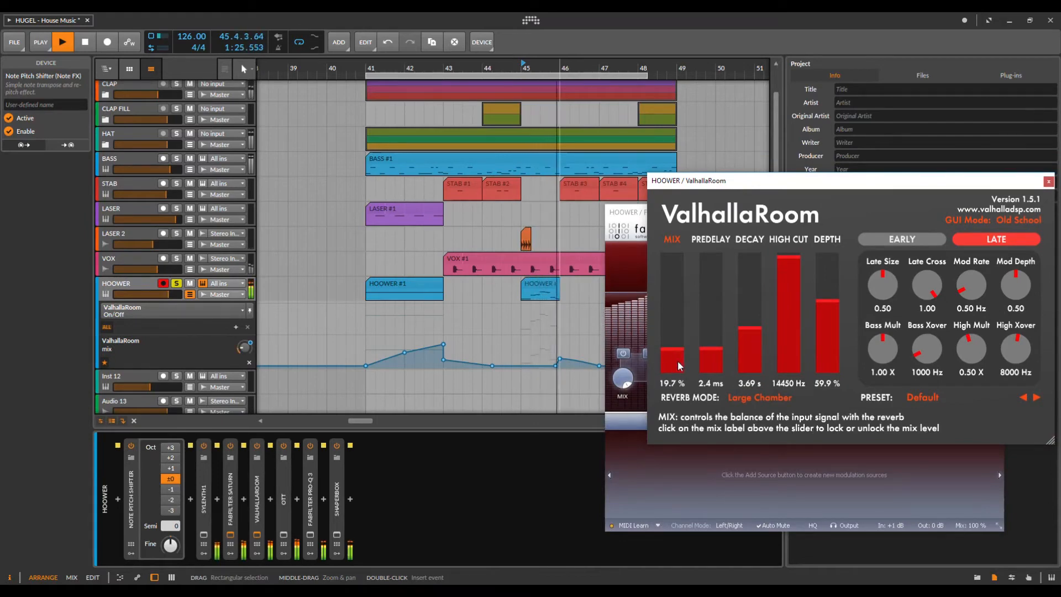
key(space)
click(367, 68)
key(space)
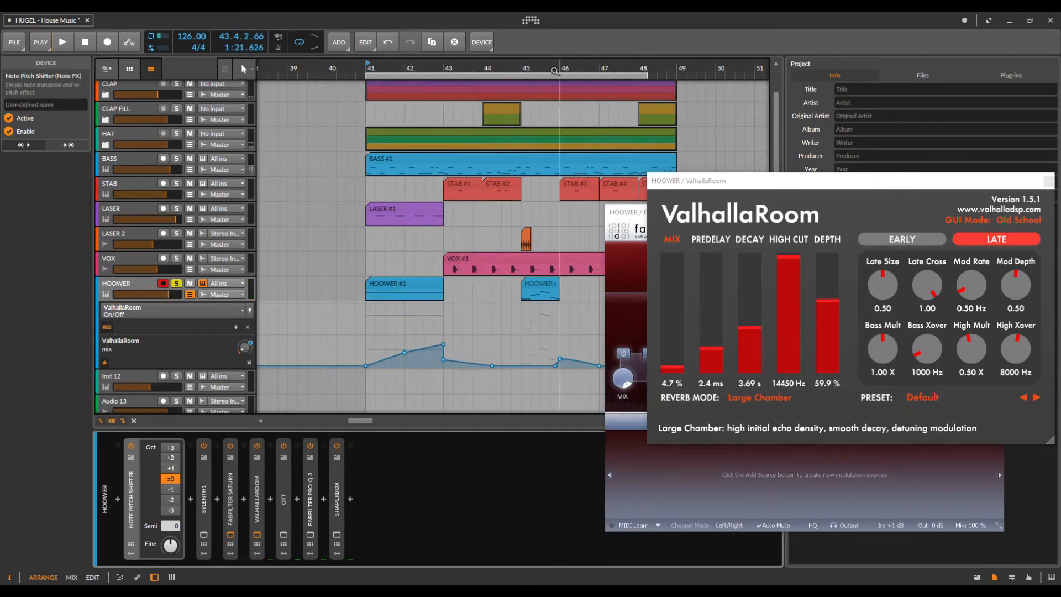
click(286, 500)
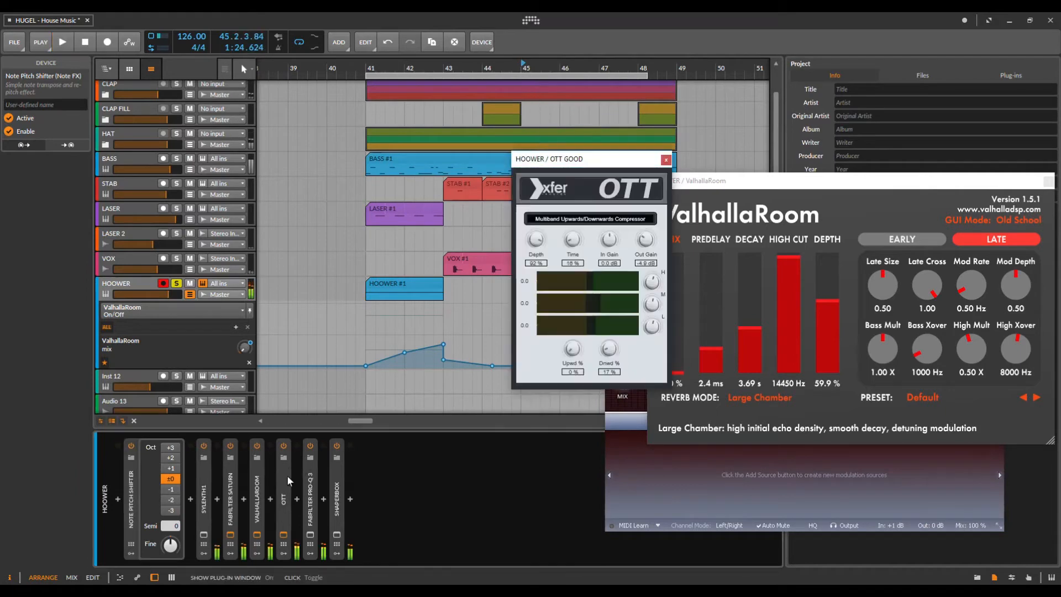
Step: Switch off HOOWER's OTT compressor, close its window, and bring up the Pro-Q 3 equalizer window
click(283, 447)
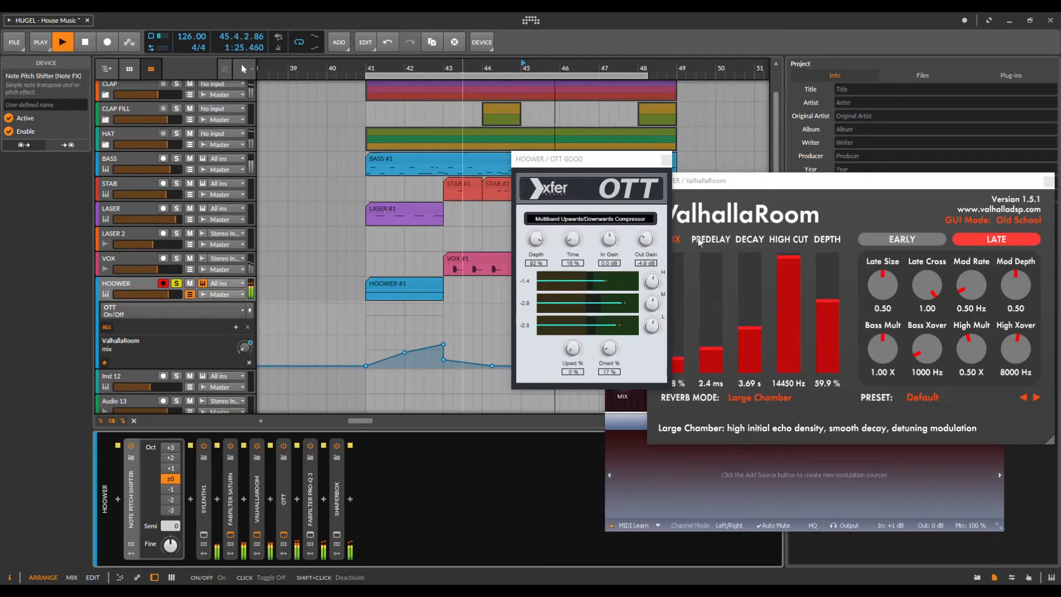
click(665, 160)
click(311, 545)
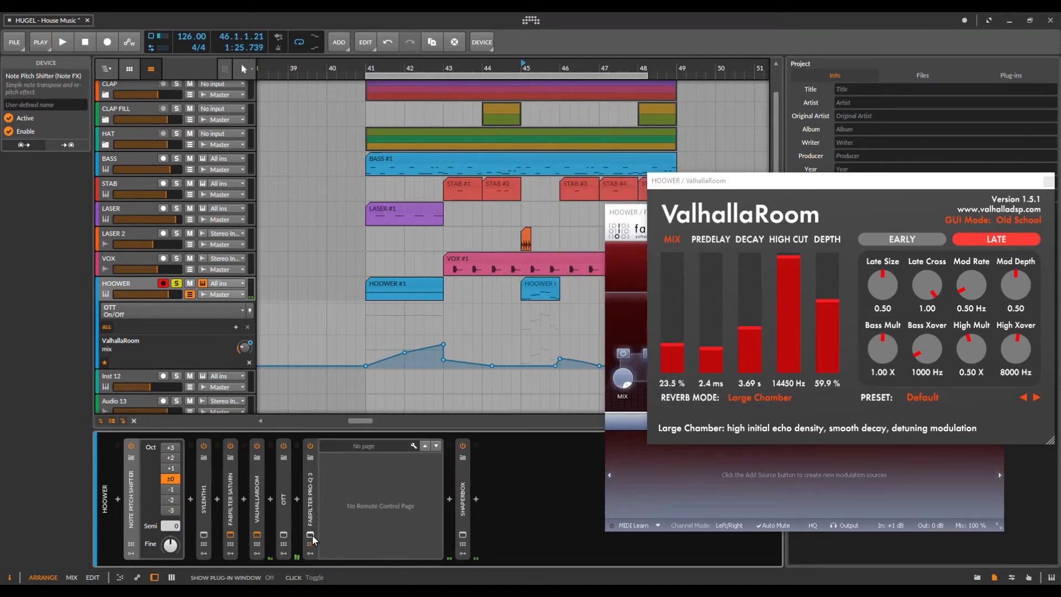
click(310, 534)
Step: Play from bar 45 with Pro-Q 3 moved aside, then show and close HOOWER's ShaperBox
key(space)
drag(499, 174, 763, 284)
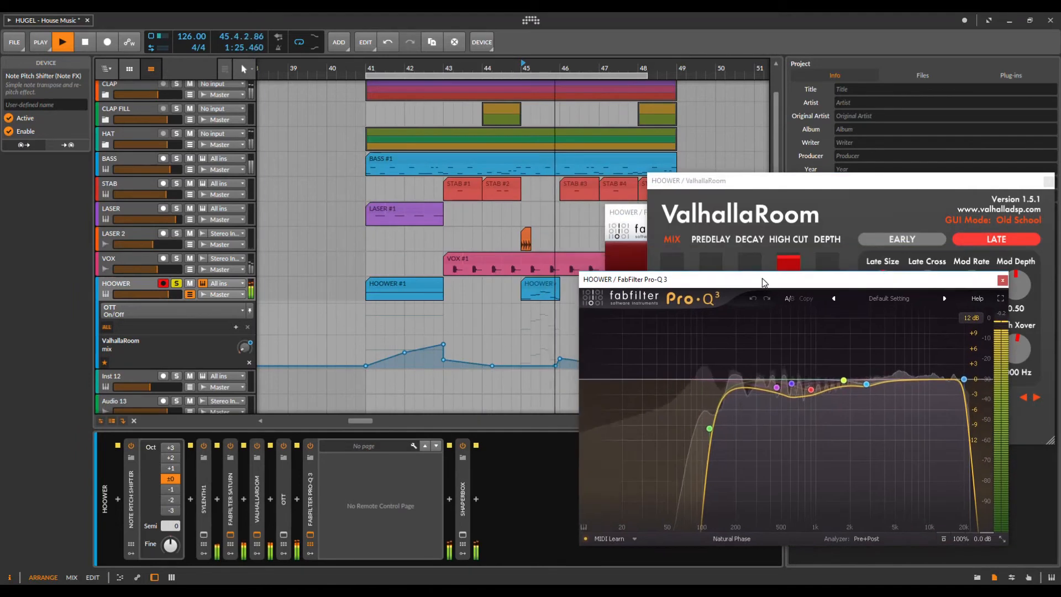
key(space)
key(space)
key(space)
key(space)
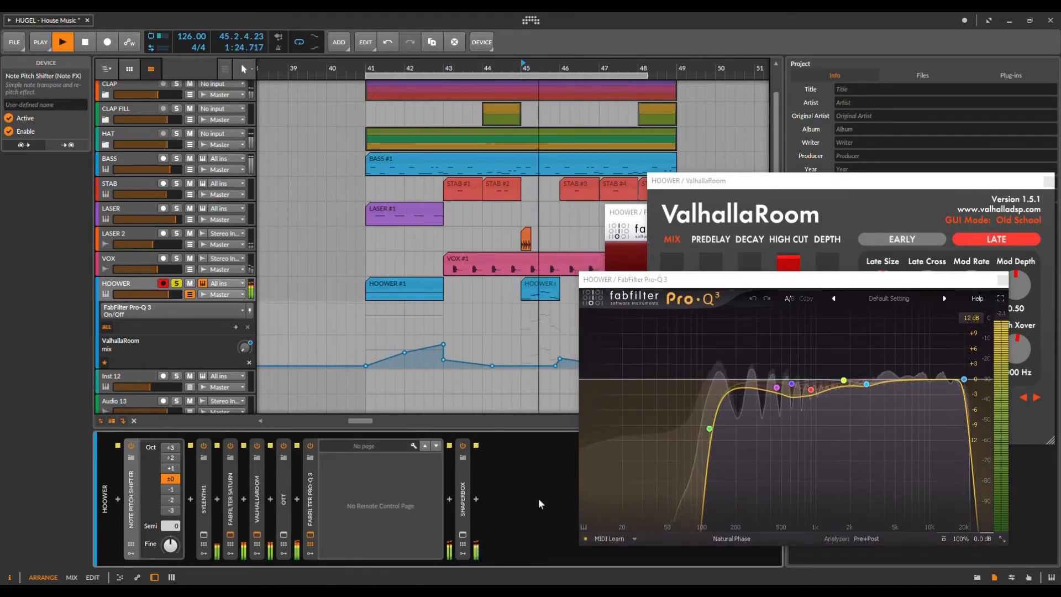
click(463, 533)
key(space)
key(space)
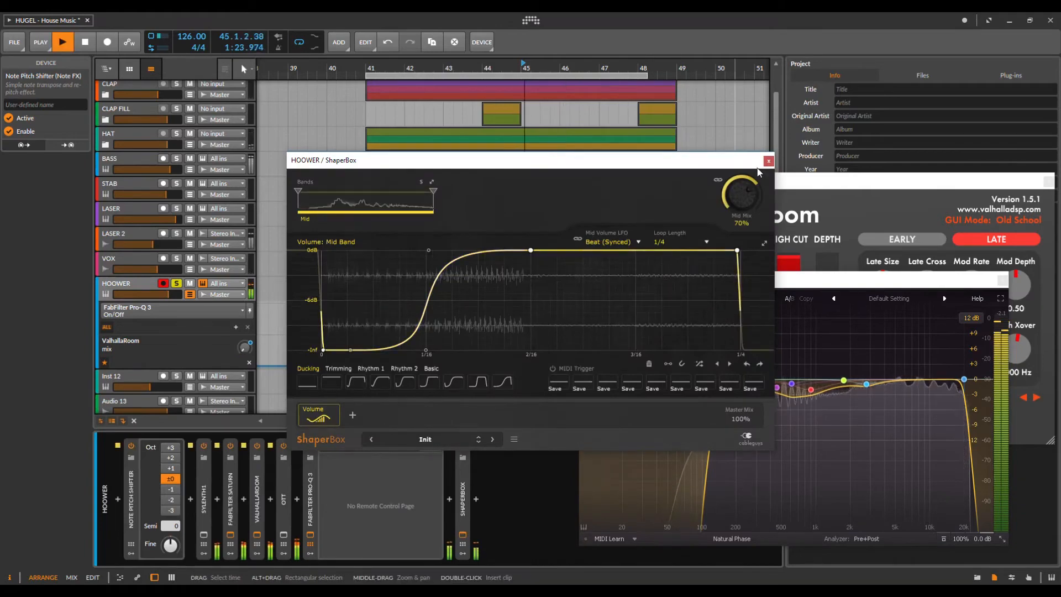
click(463, 531)
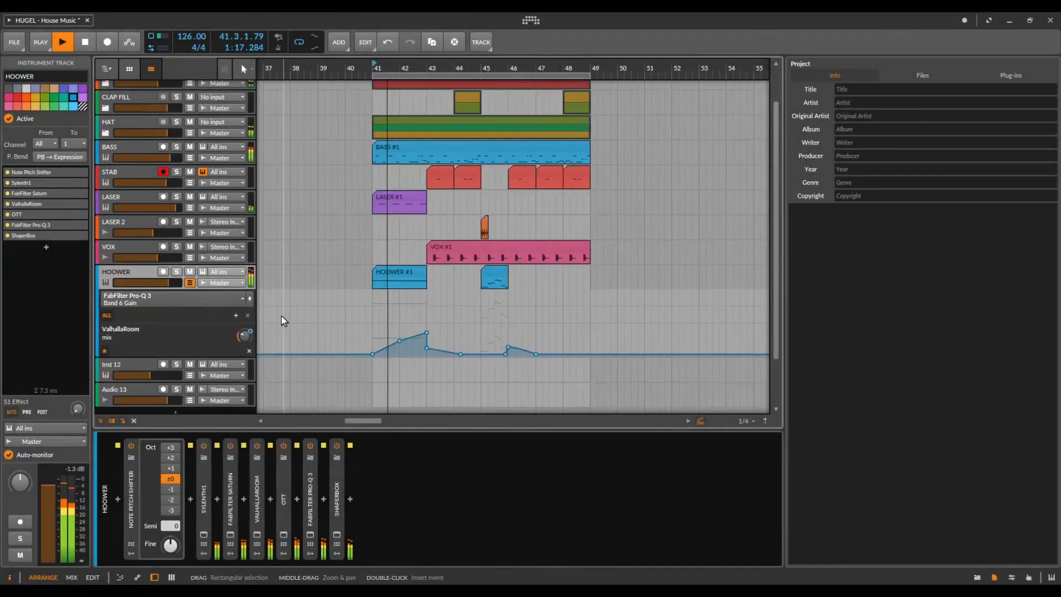
Step: Expand the LASER track's automation lanes
scroll(210, 318, down, 2)
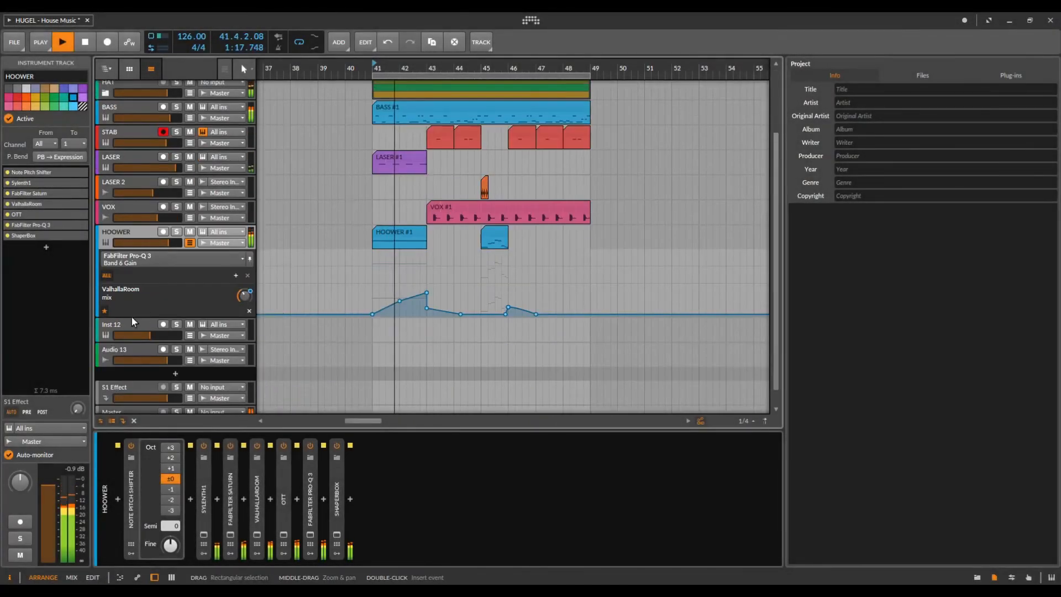
scroll(148, 297, up, 2)
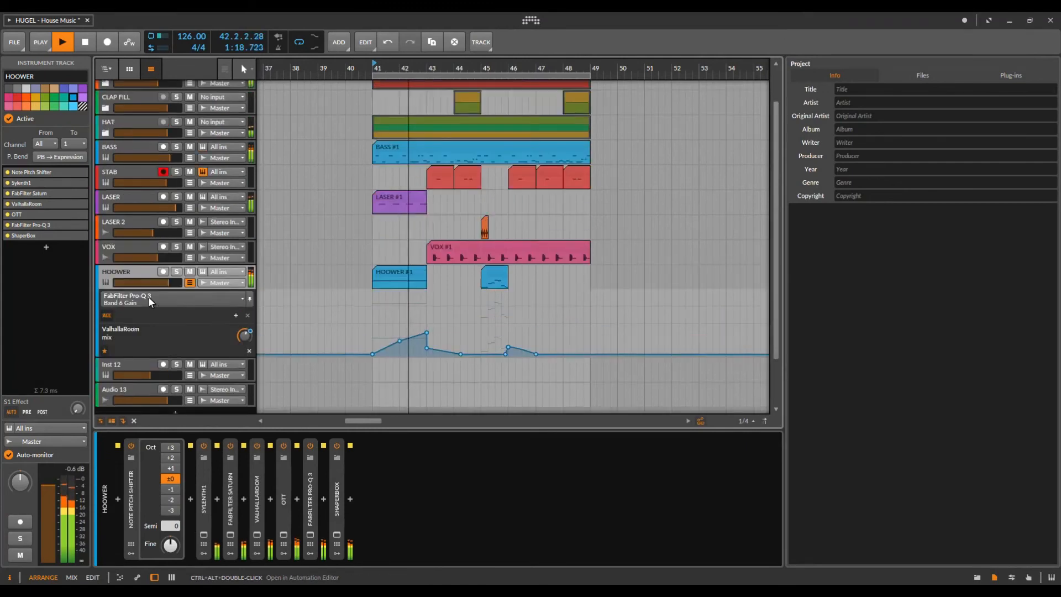
click(190, 207)
scroll(421, 185, down, 3)
scroll(469, 209, up, 3)
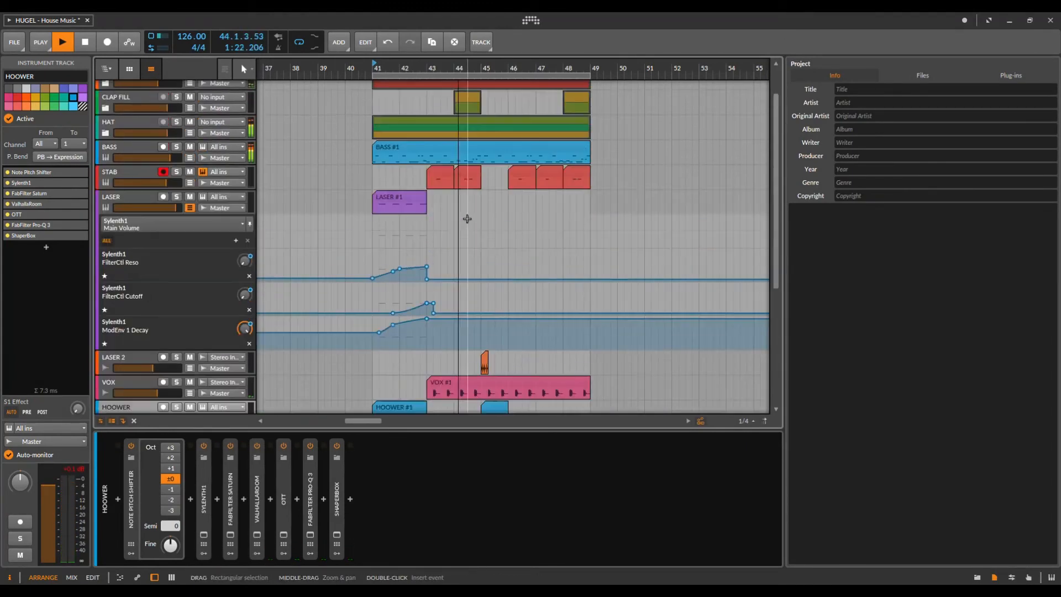
Step: Open the BASS #1 clip in the note editor with BASS automation lanes and piano keyboard shown
click(147, 174)
double_click(469, 152)
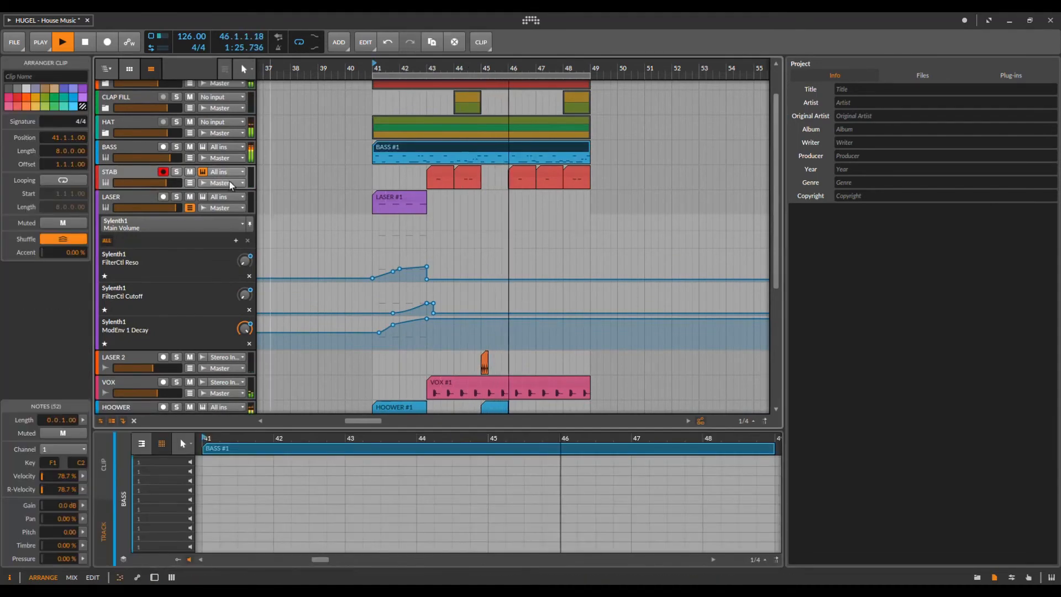
click(190, 158)
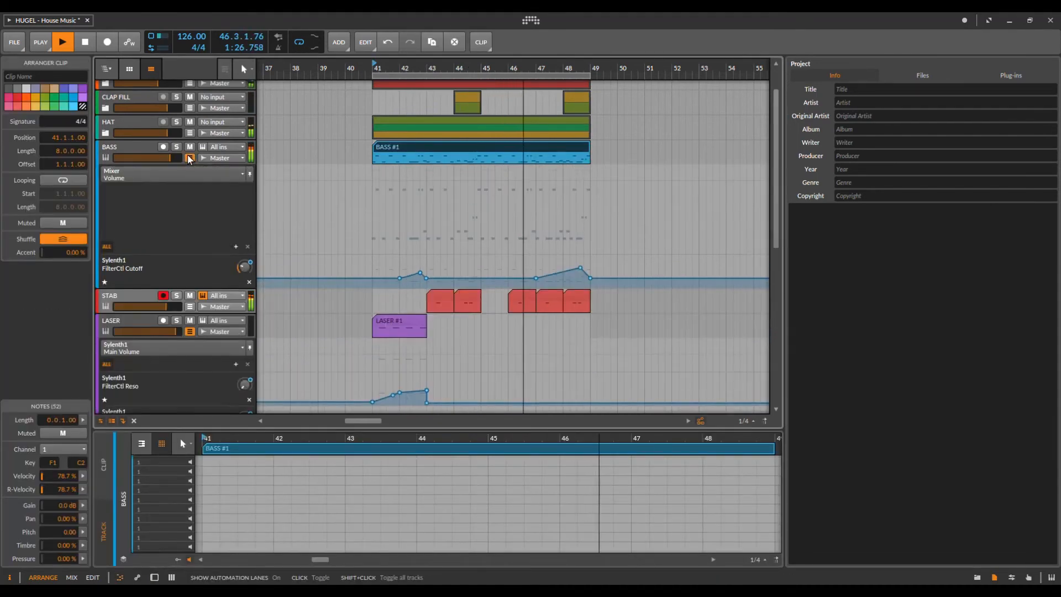
click(142, 443)
drag(524, 438, 502, 459)
scroll(574, 488, down, 1)
scroll(555, 268, up, 1)
scroll(554, 267, down, 5)
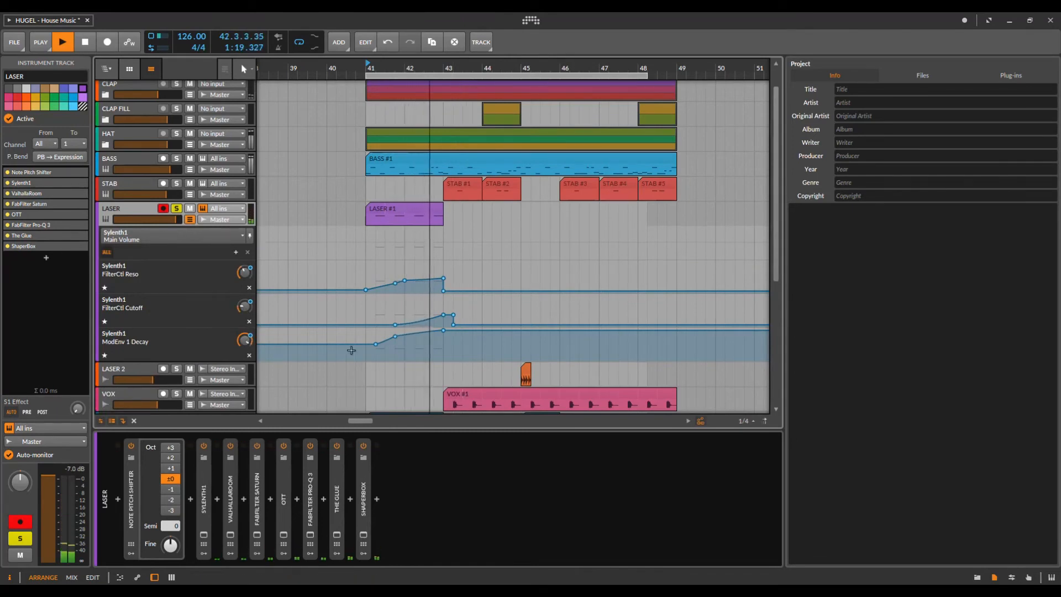
Step: Open LASER's Sylenth1 synth window and move it up and left during playback
click(204, 535)
click(626, 227)
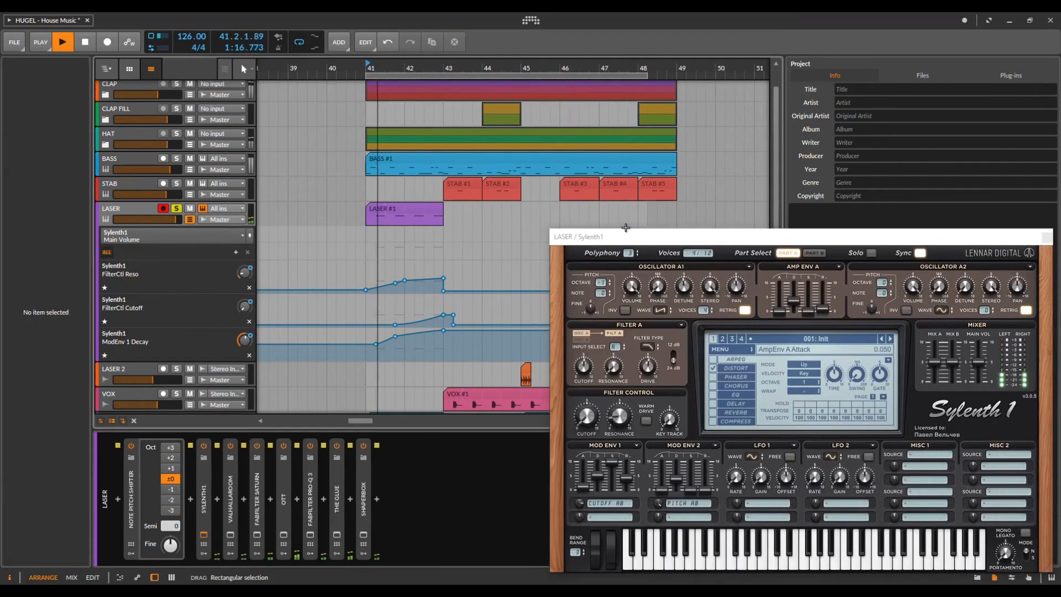
drag(625, 236, 596, 189)
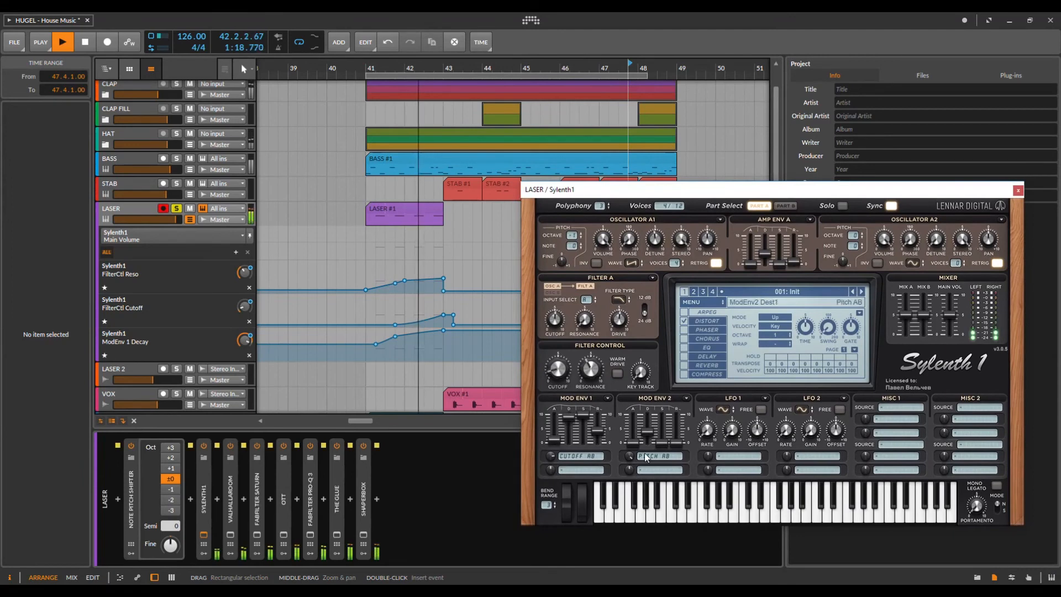
key(space)
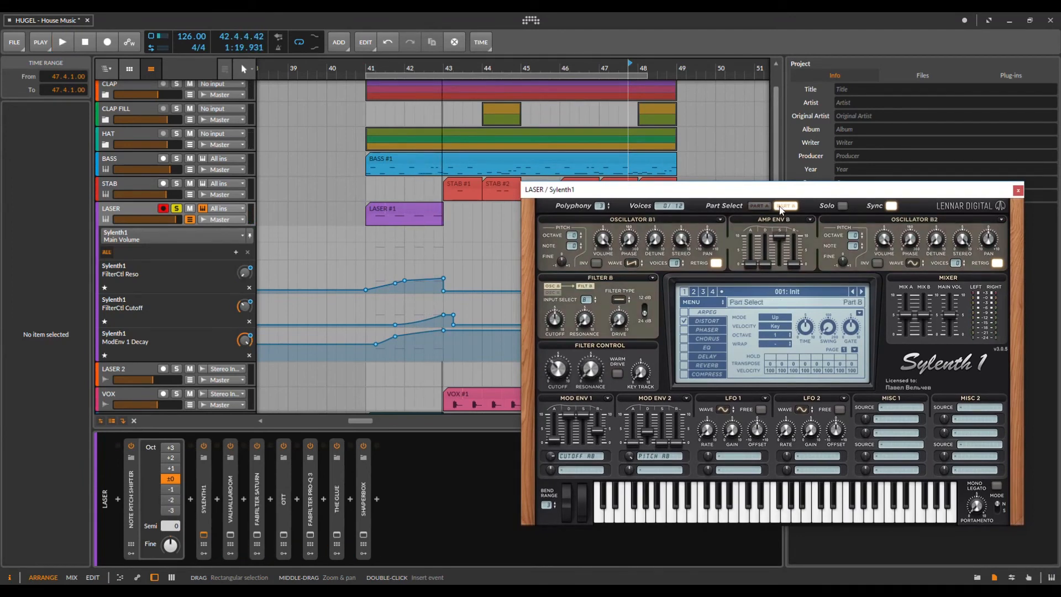
key(space)
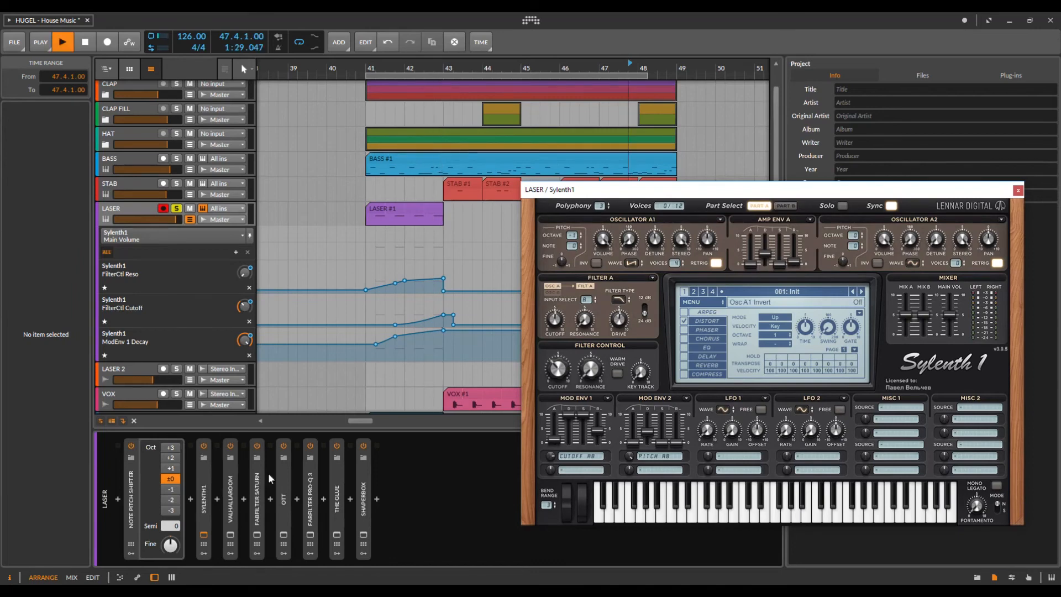
Step: Open LASER's ValhallaRoom reverb window and move it aside to reveal Sylenth1
click(230, 534)
key(space)
drag(448, 181, 655, 158)
key(space)
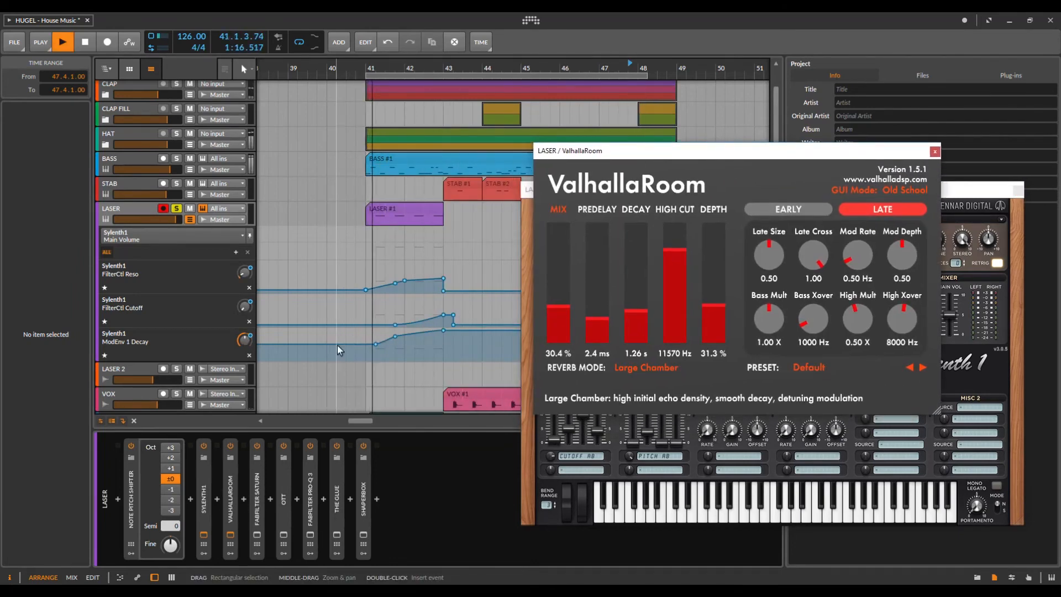
drag(657, 150, 900, 319)
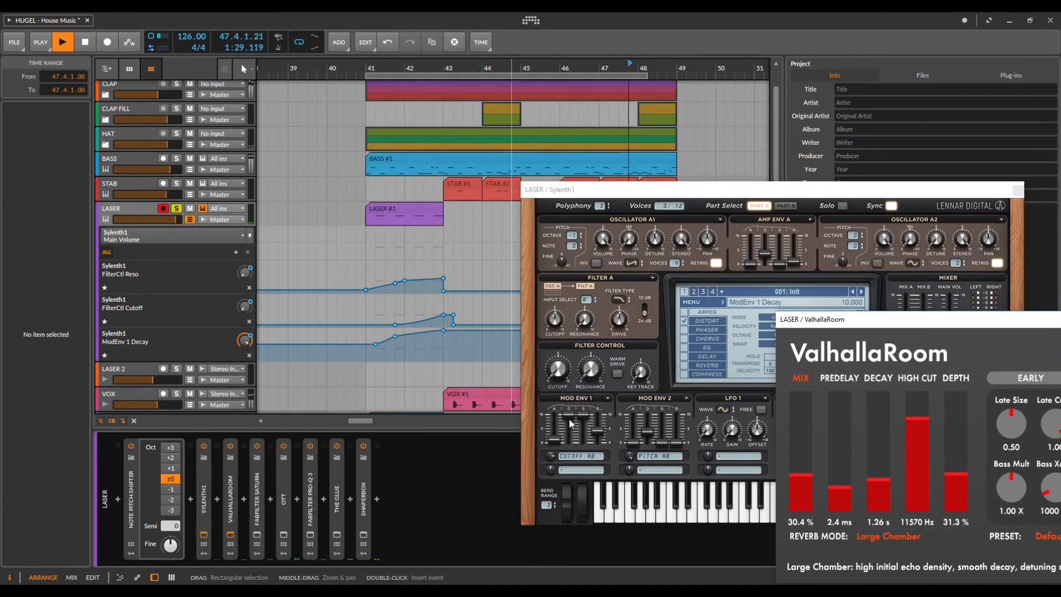
key(space)
Step: Restart playback from bar 41 and briefly open then close the Saturn distortion window
click(367, 76)
key(space)
scroll(435, 193, up, 3)
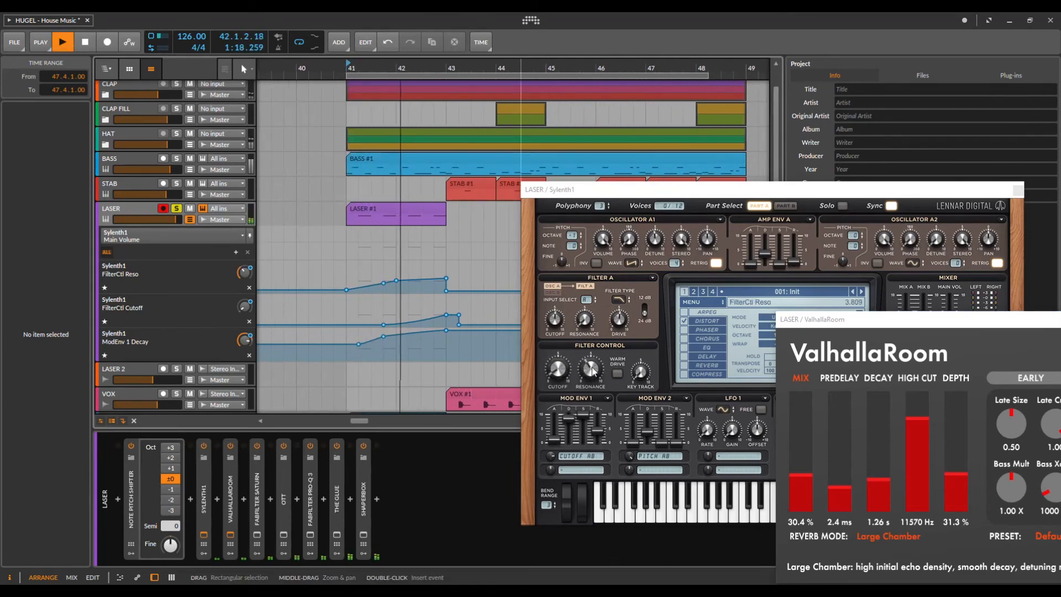
click(259, 536)
click(285, 535)
Step: Open and close LASER's Pro-Q 3 and The Glue windows, then view Sylenth1's Distort page
click(285, 536)
click(307, 536)
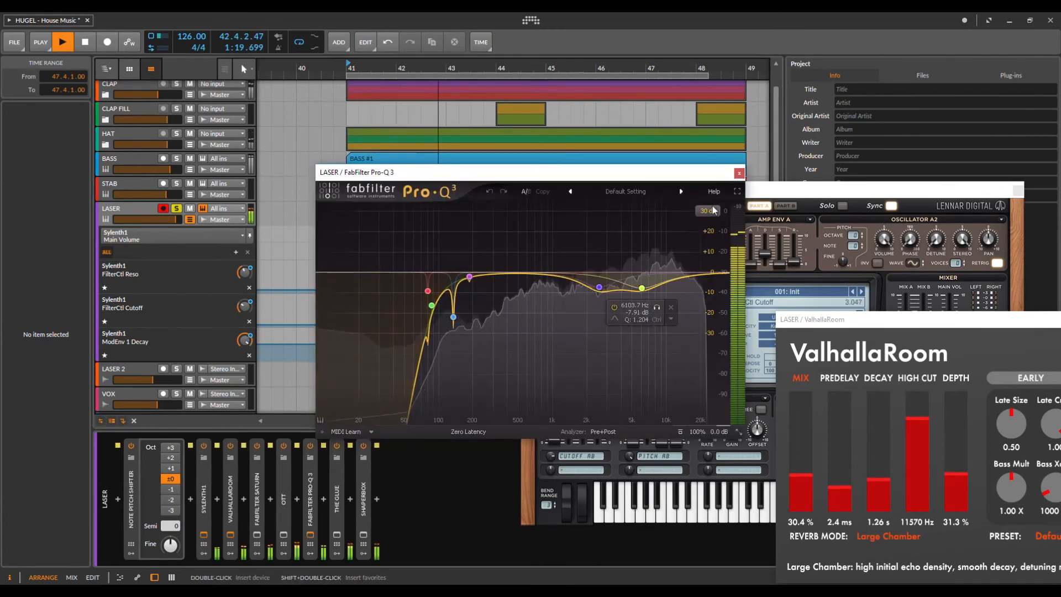
key(space)
click(740, 174)
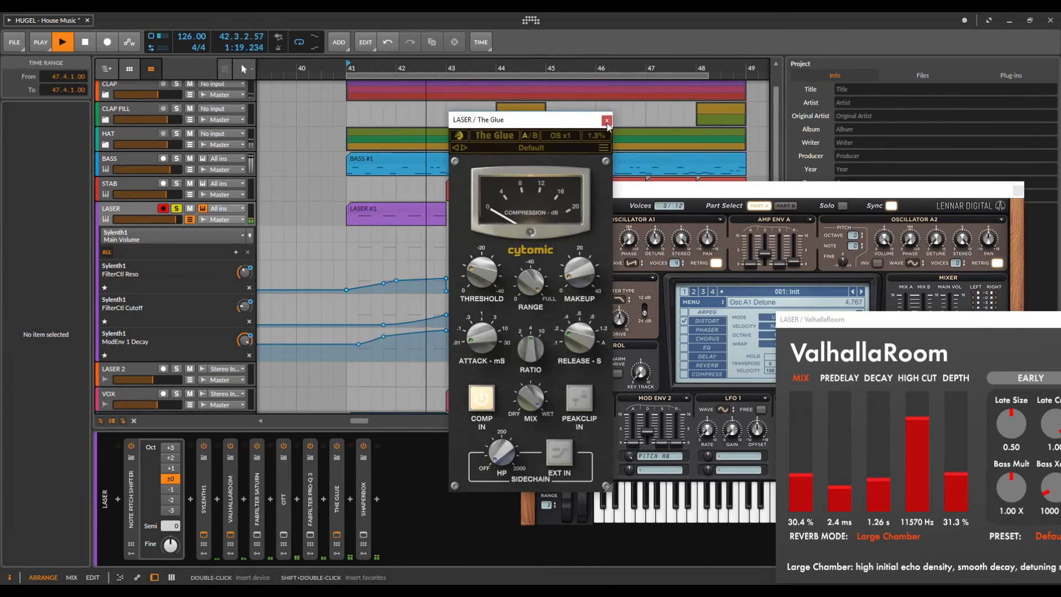
click(608, 121)
drag(653, 190, 663, 139)
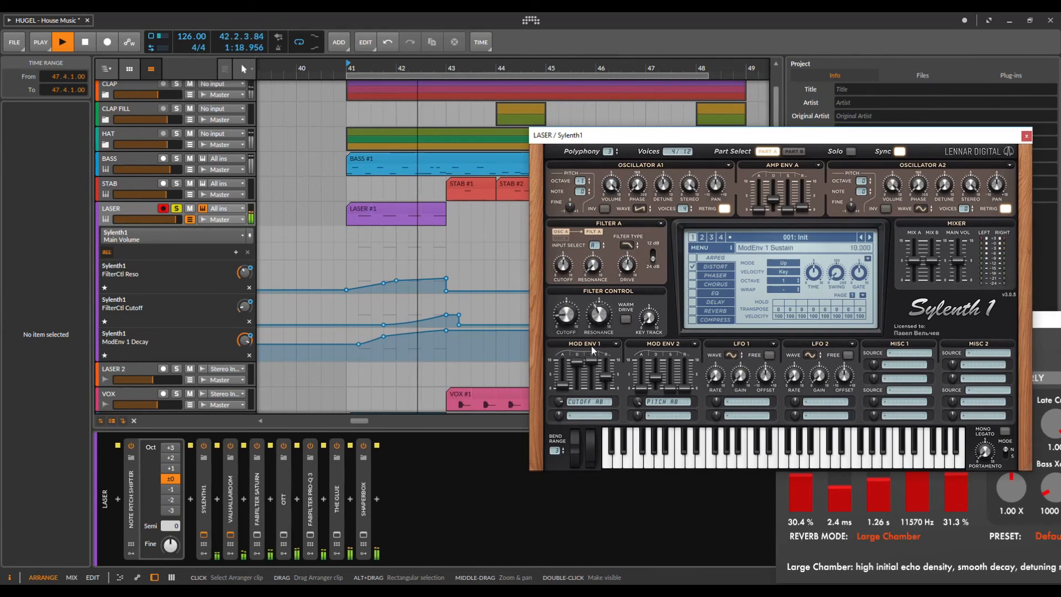
click(706, 268)
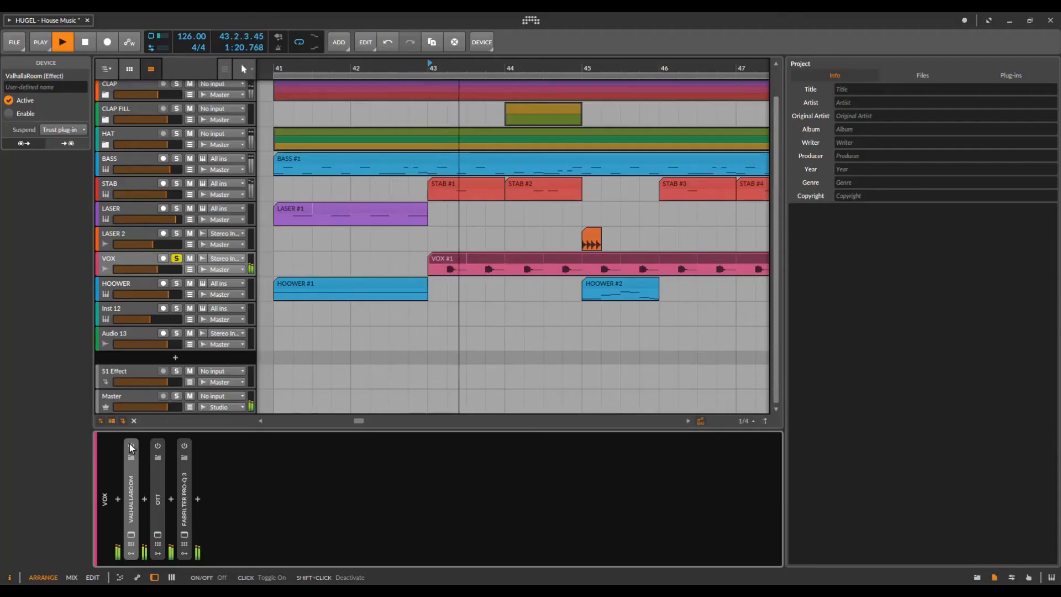
Step: Play from bar 43 and open VOX's Pro-Q 3, OTT and ValhallaRoom windows
key(space)
click(184, 535)
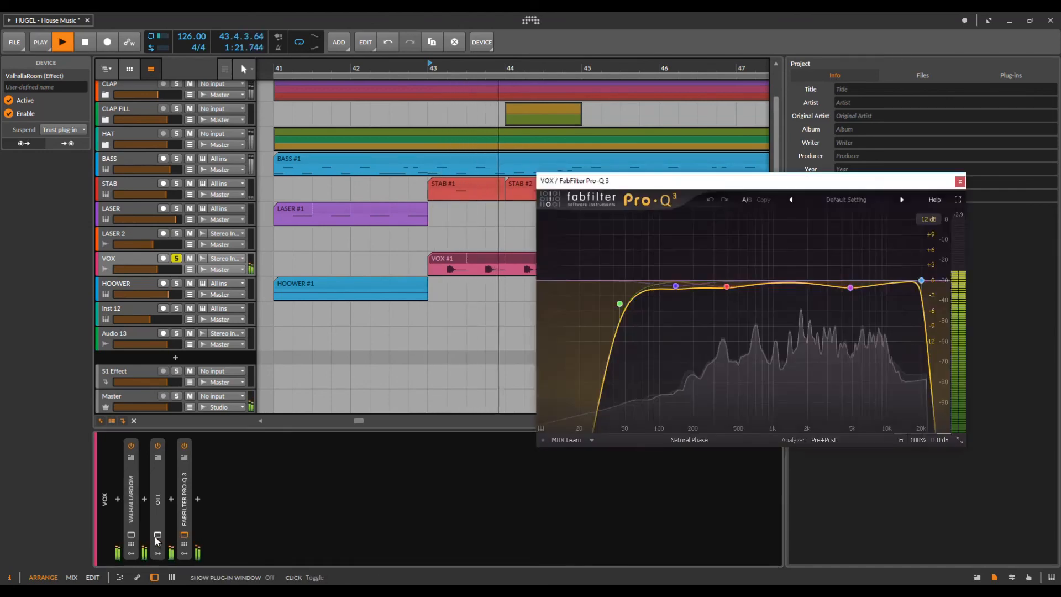
click(158, 535)
click(130, 535)
Step: View ValhallaRoom's early reflection settings, then close the ValhallaRoom, OTT and Pro-Q 3 windows
click(581, 232)
click(728, 175)
click(605, 189)
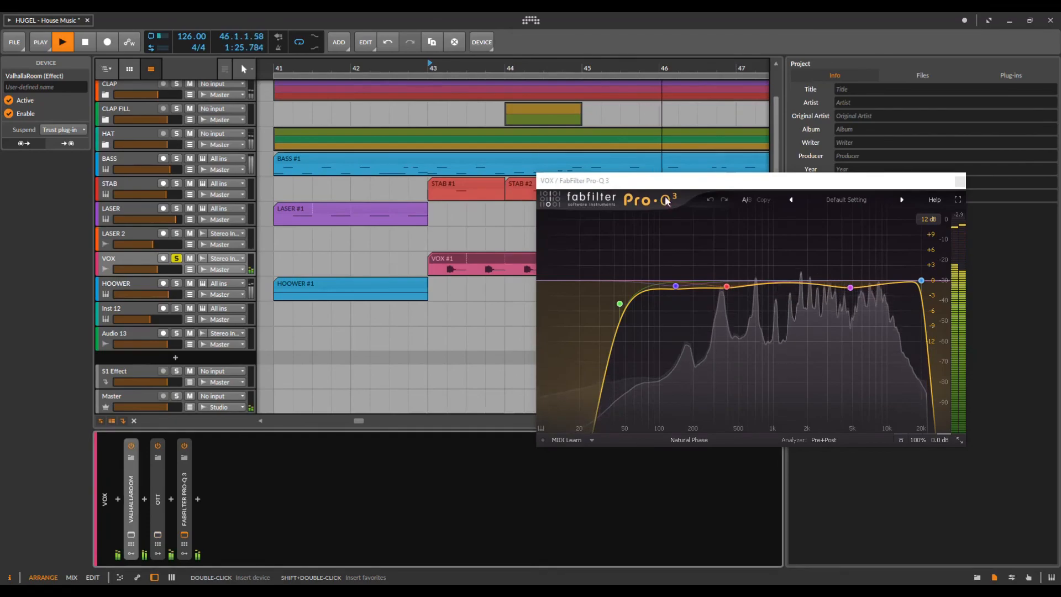
click(960, 180)
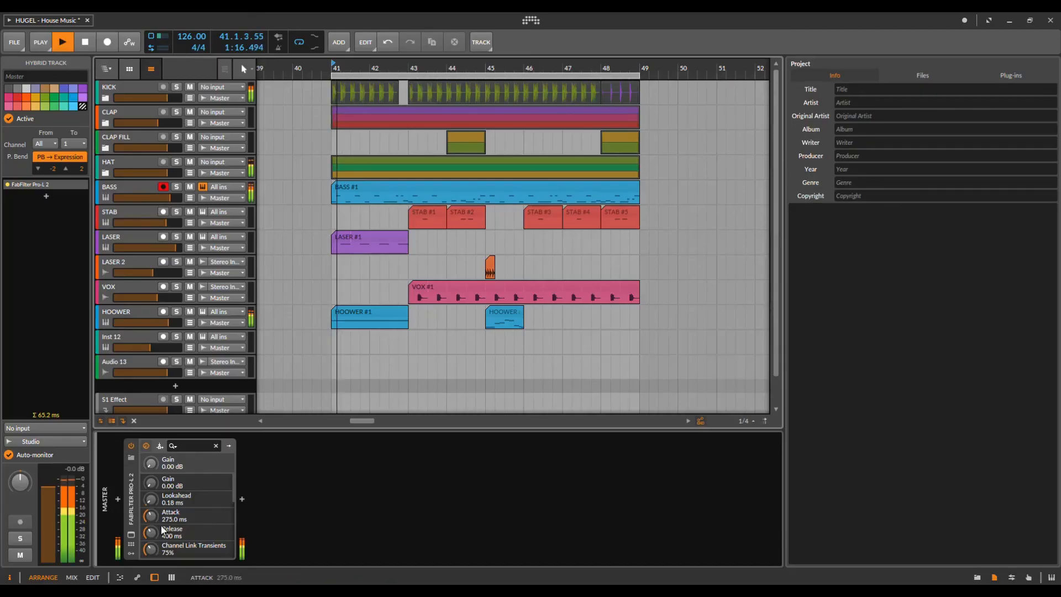
Step: Open the Master's Pro-L 2 window, bypass-compare it twice, and reposition the window
click(131, 534)
click(131, 446)
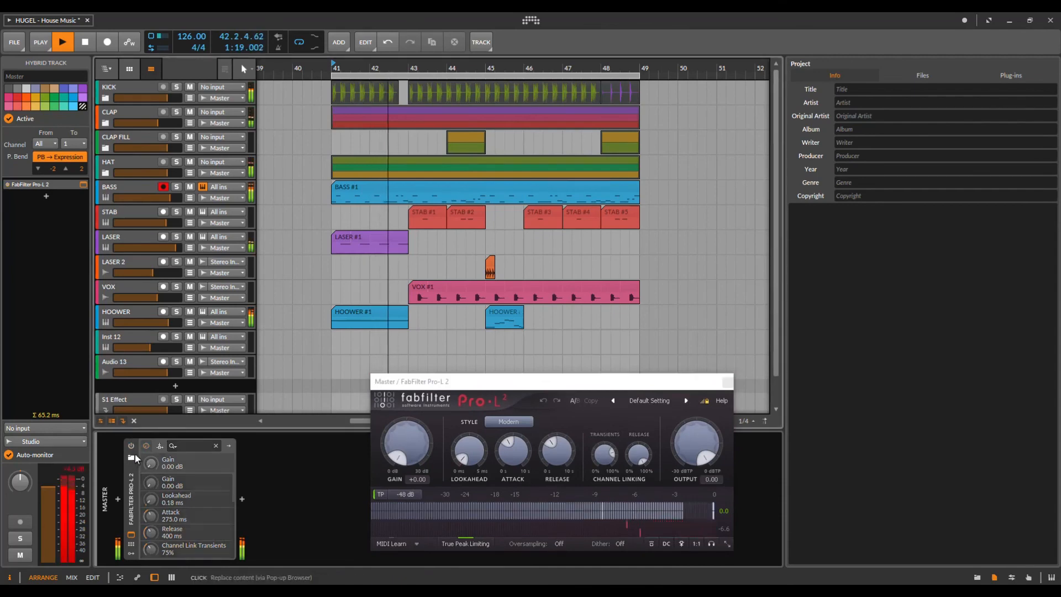
click(132, 447)
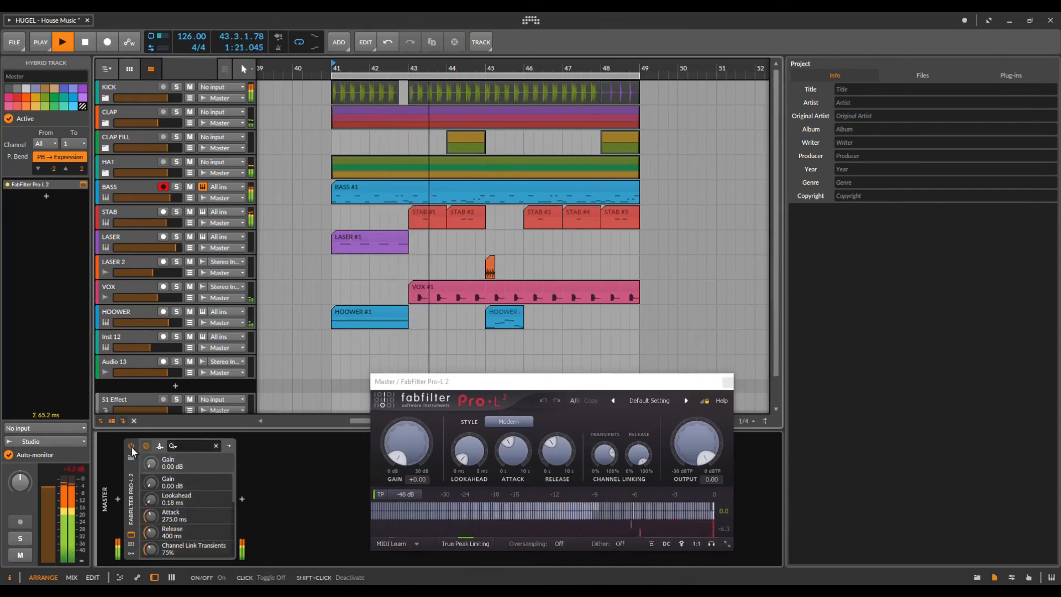
click(132, 447)
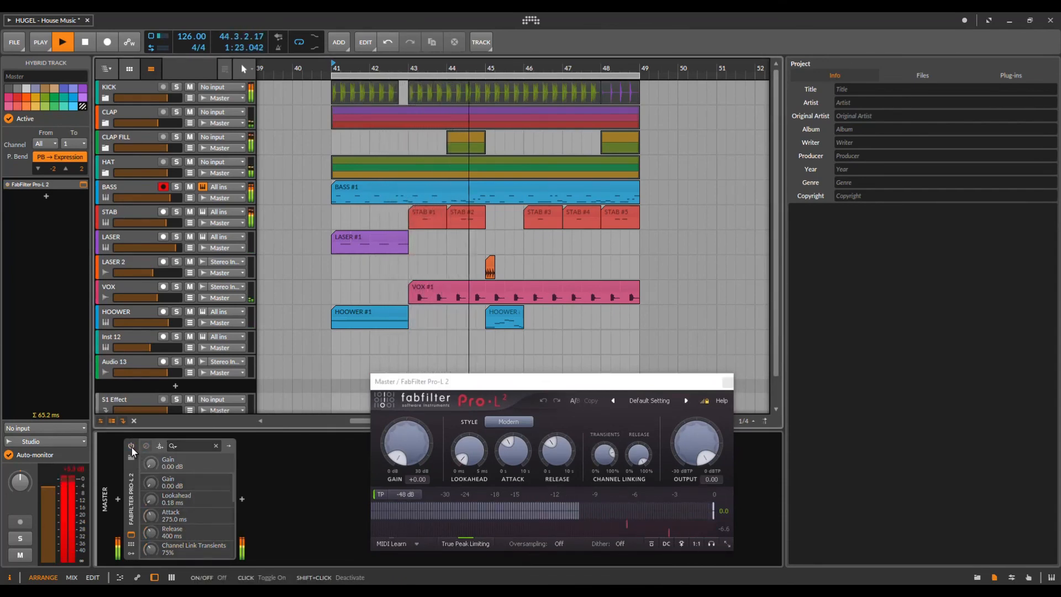
click(131, 447)
drag(598, 391, 582, 345)
drag(531, 68, 481, 70)
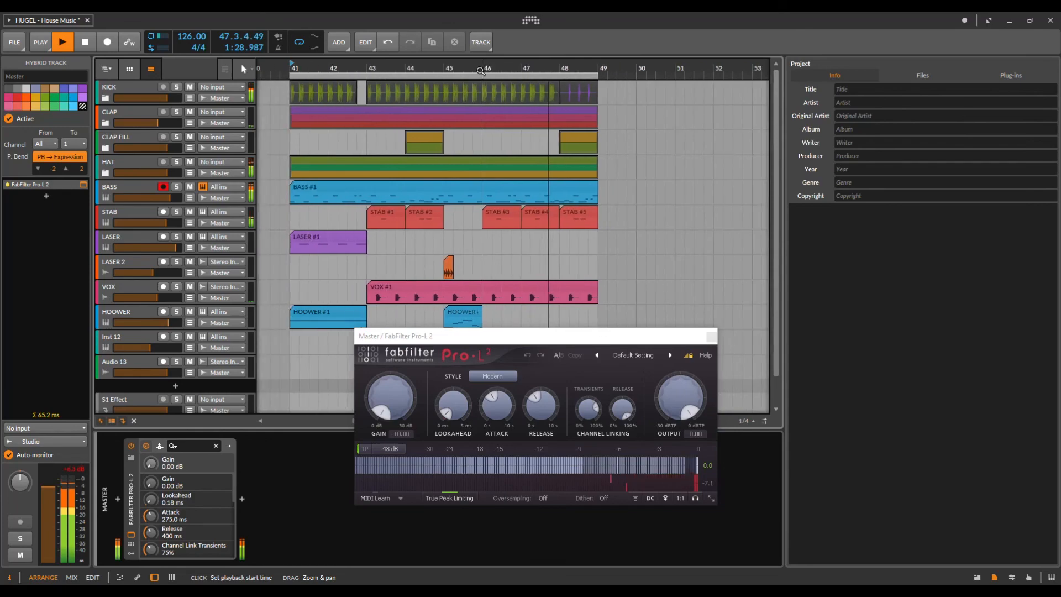